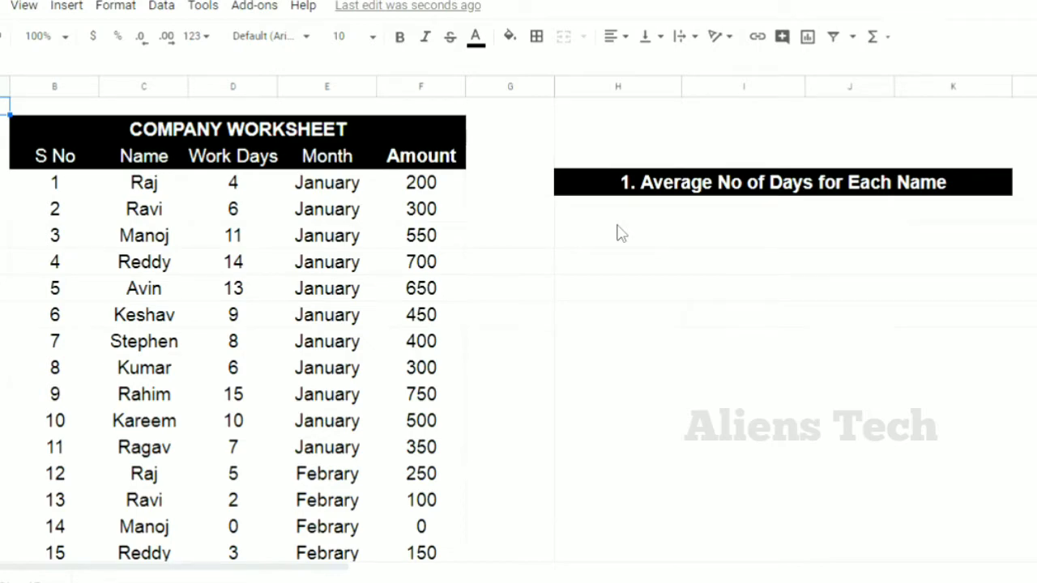
Step: Examine the first task heading and the names, months and amounts in the company worksheet
{"action": "left_click", "coordinate": [682, 185]}
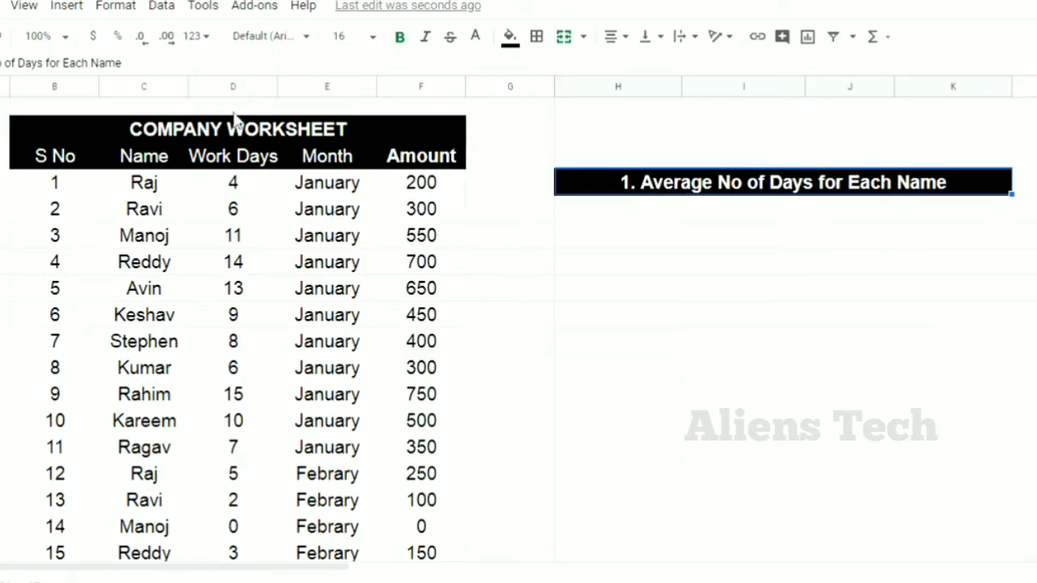
{"action": "left_click", "coordinate": [225, 138]}
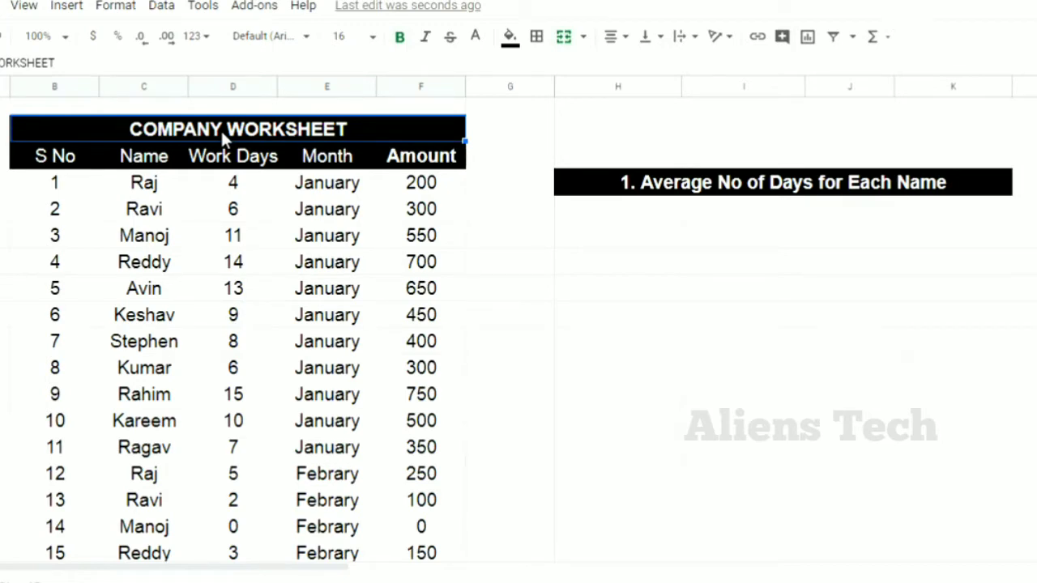
{"action": "left_click", "coordinate": [141, 185]}
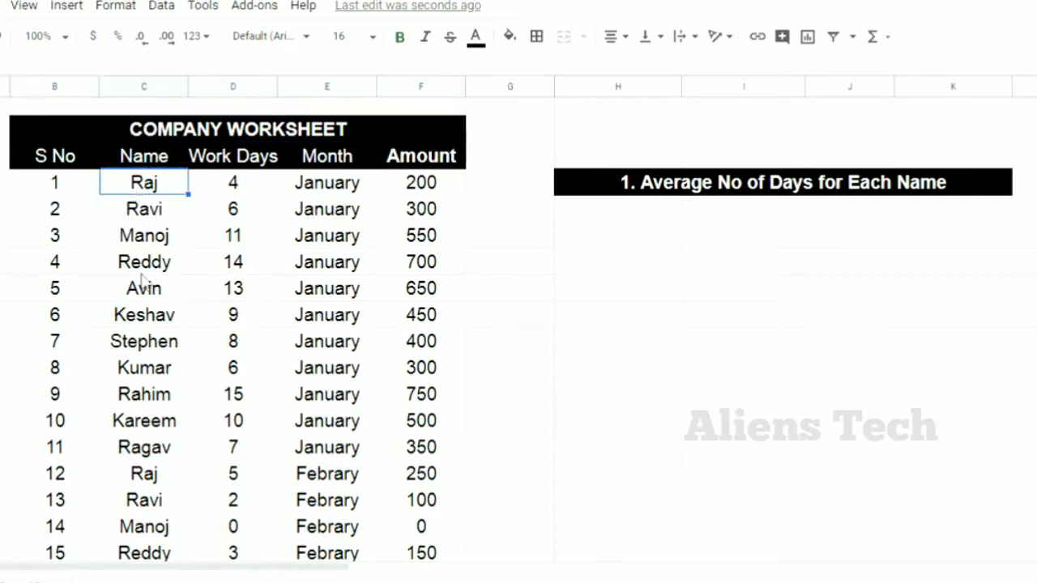
{"action": "left_click", "coordinate": [143, 474]}
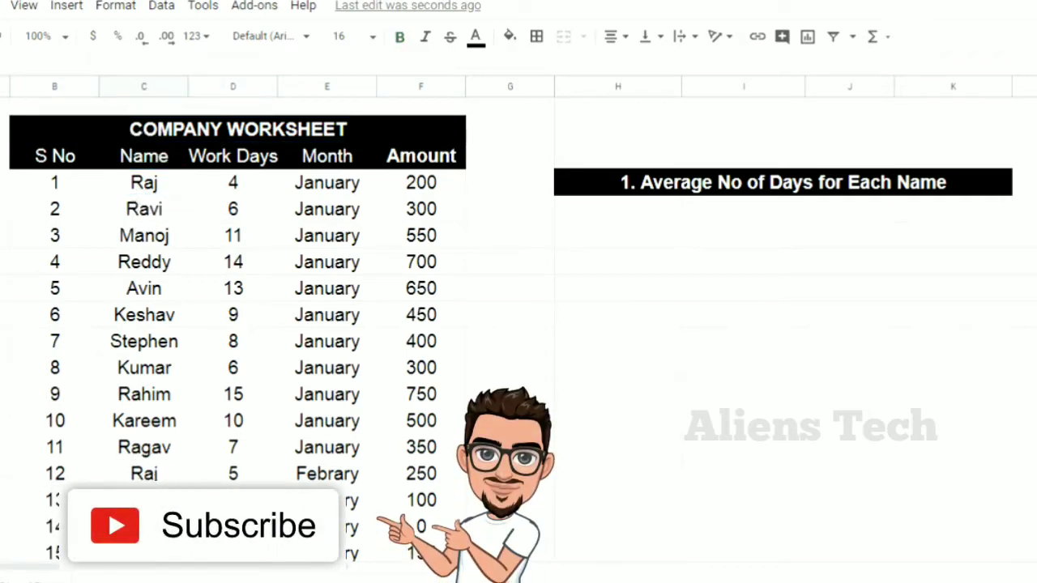
{"action": "left_click", "coordinate": [324, 472]}
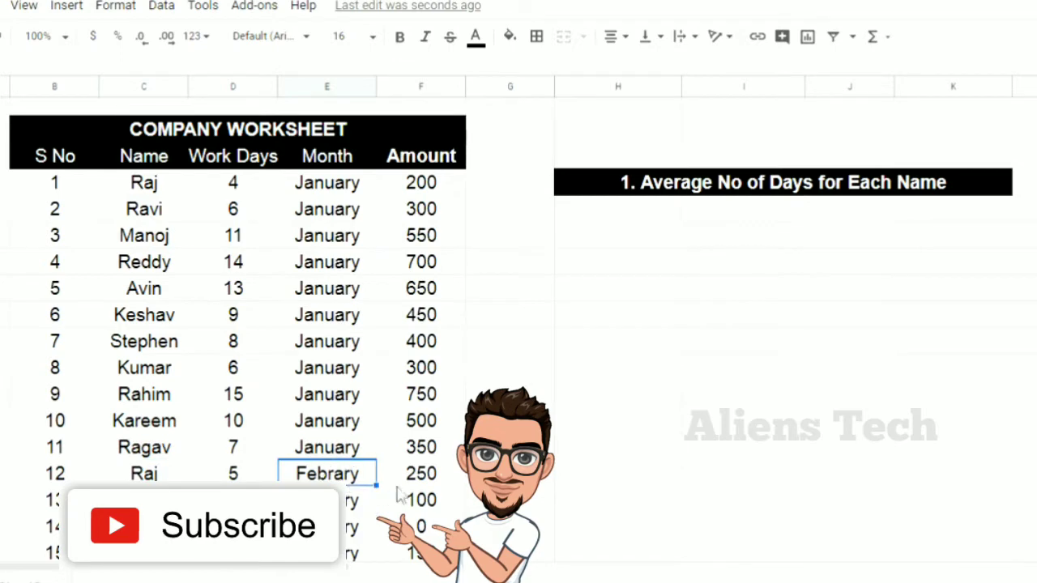
{"action": "left_click", "coordinate": [423, 476]}
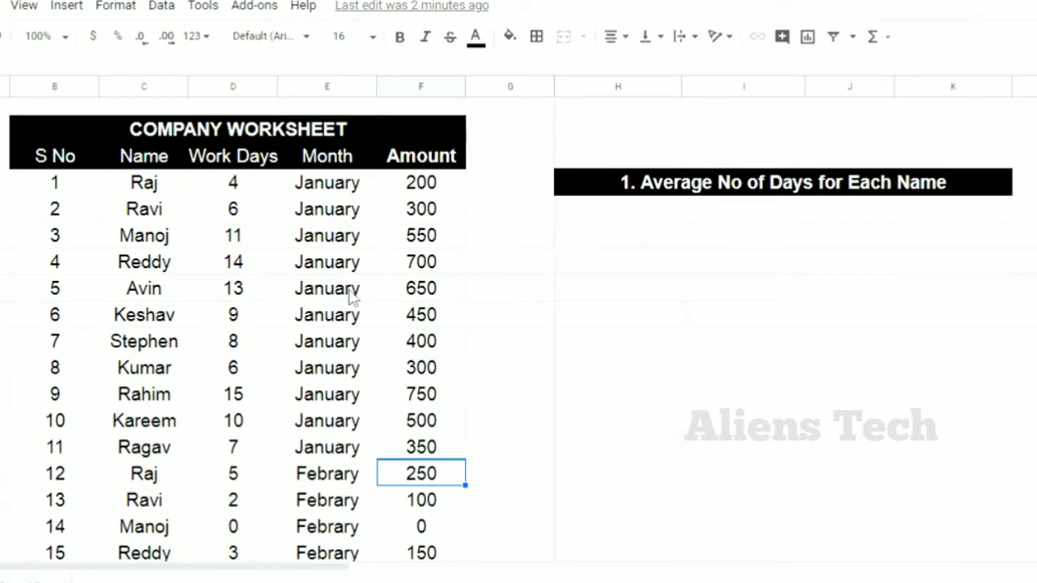
Step: Start a pivot table and set its data range to Sheet5!B3:F91, from the S No header to the last amount
{"action": "left_click", "coordinate": [663, 293]}
{"action": "left_click", "coordinate": [578, 242]}
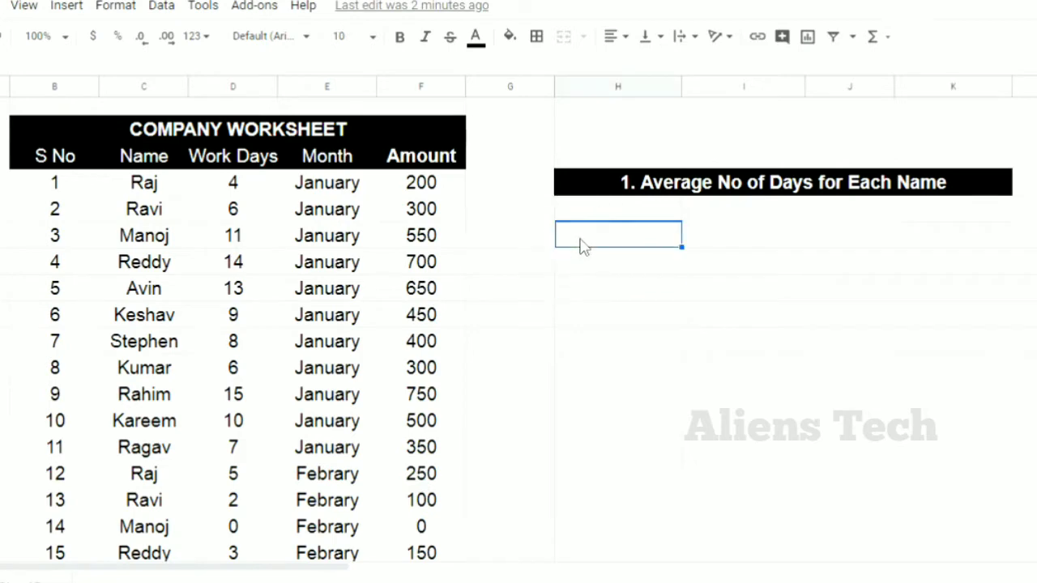
{"action": "left_click", "coordinate": [166, 6]}
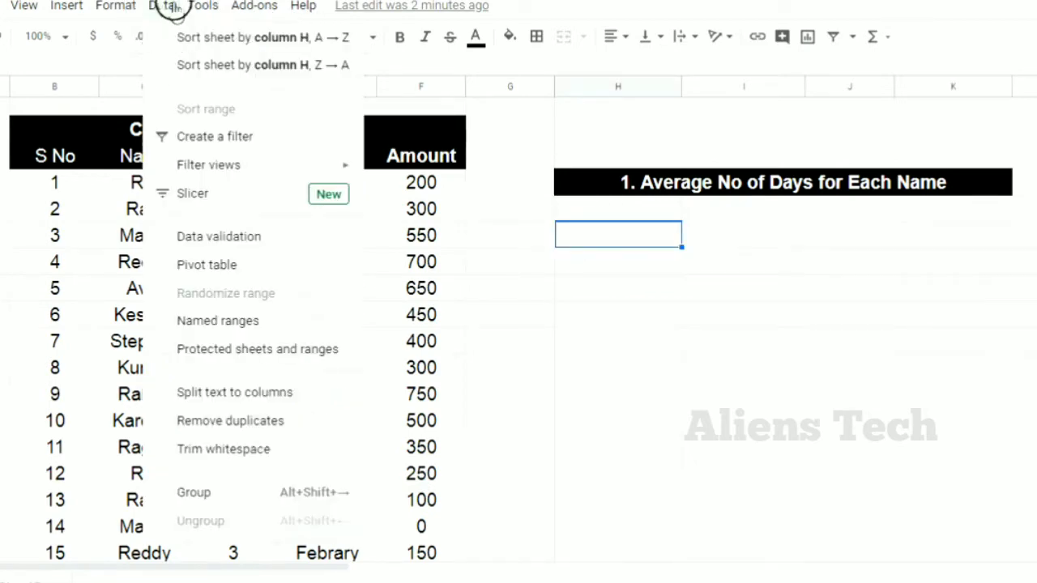
{"action": "left_click", "coordinate": [243, 267]}
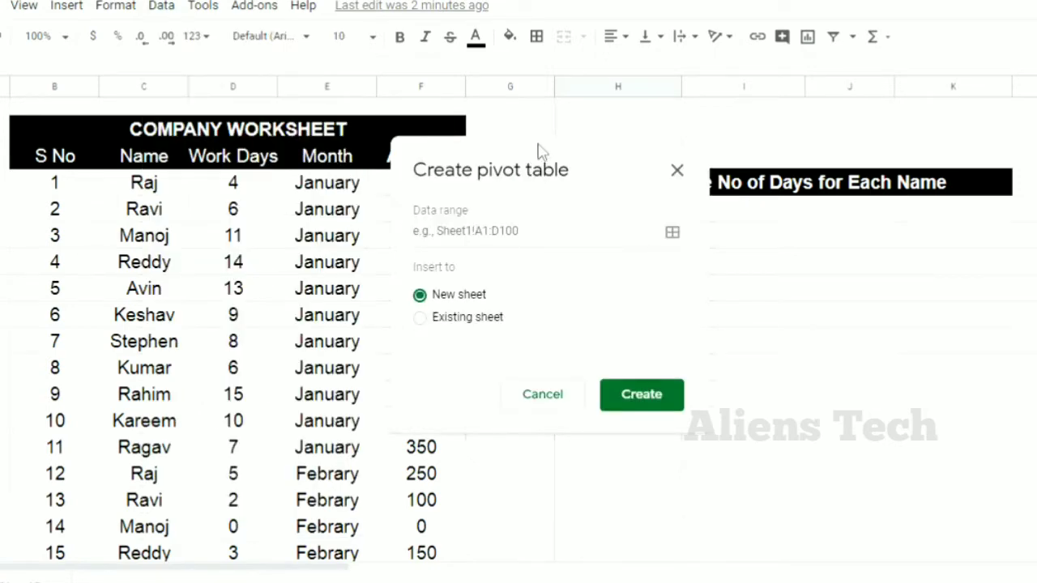
{"action": "left_click_drag", "start_coordinate": [551, 166], "coordinate": [789, 231]}
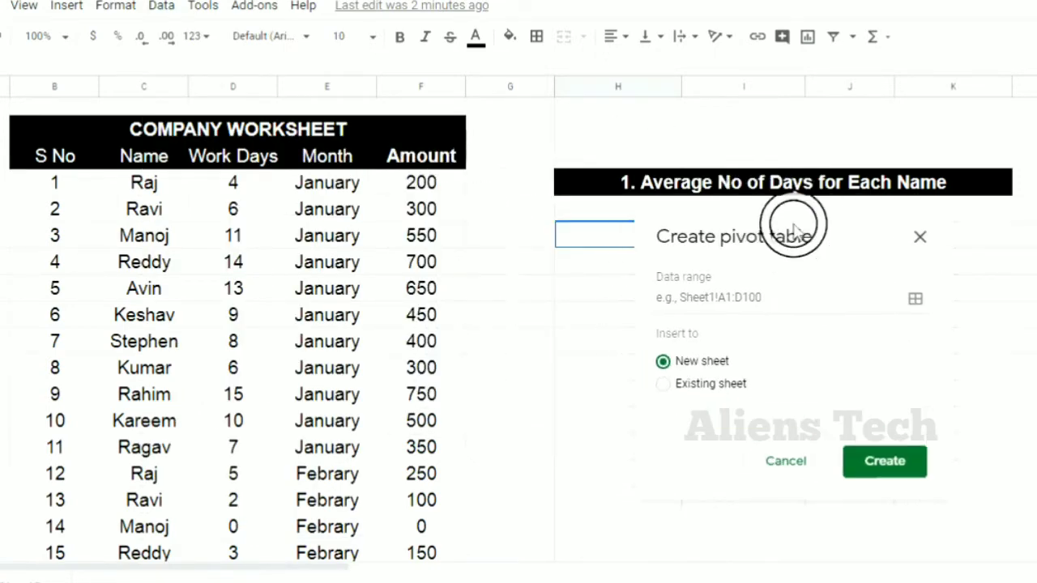
{"action": "left_click", "coordinate": [914, 299]}
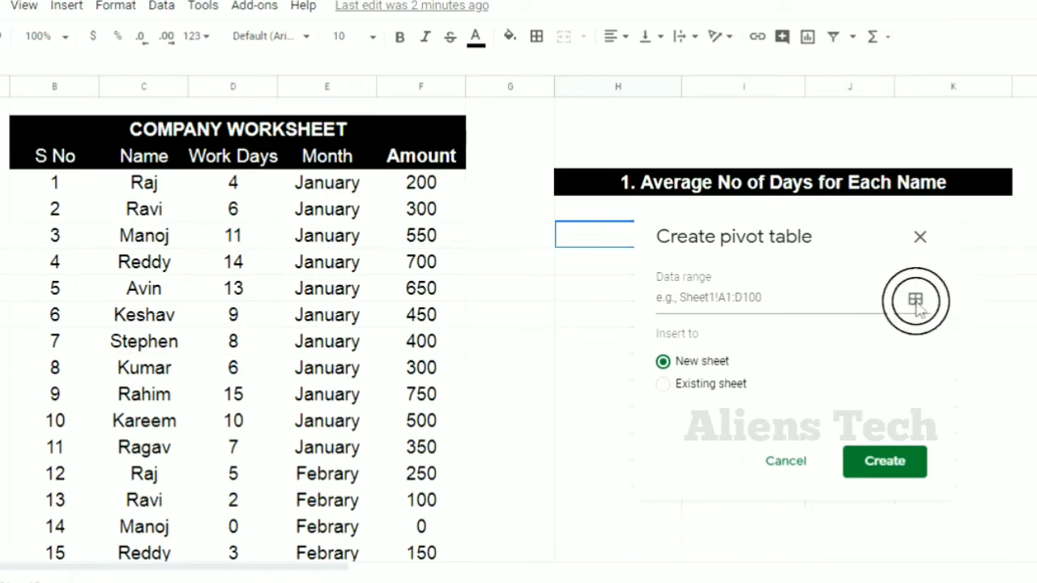
{"action": "left_click", "coordinate": [70, 128]}
{"action": "left_click", "coordinate": [70, 160]}
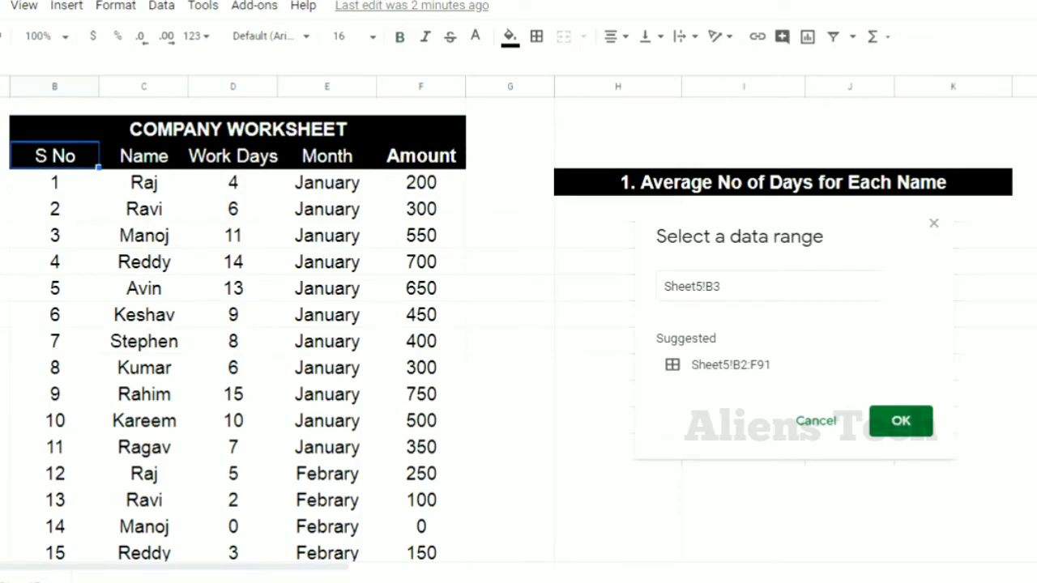
{"action": "scroll", "coordinate": [243, 324], "scroll_direction": "down", "scroll_amount": 20}
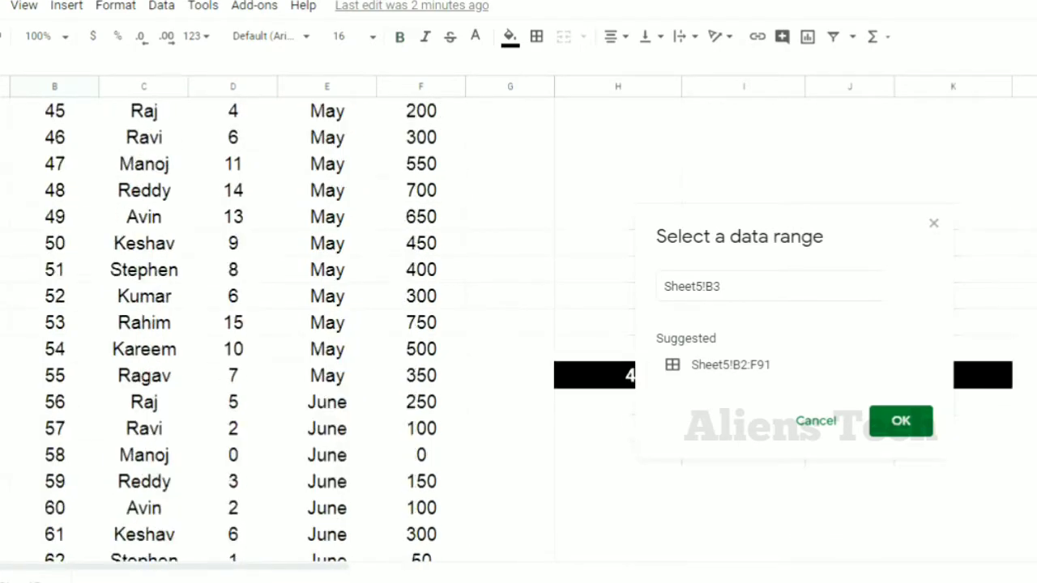
{"action": "scroll", "coordinate": [474, 270], "scroll_direction": "down", "scroll_amount": 9}
{"action": "scroll", "coordinate": [473, 270], "scroll_direction": "up", "scroll_amount": 3}
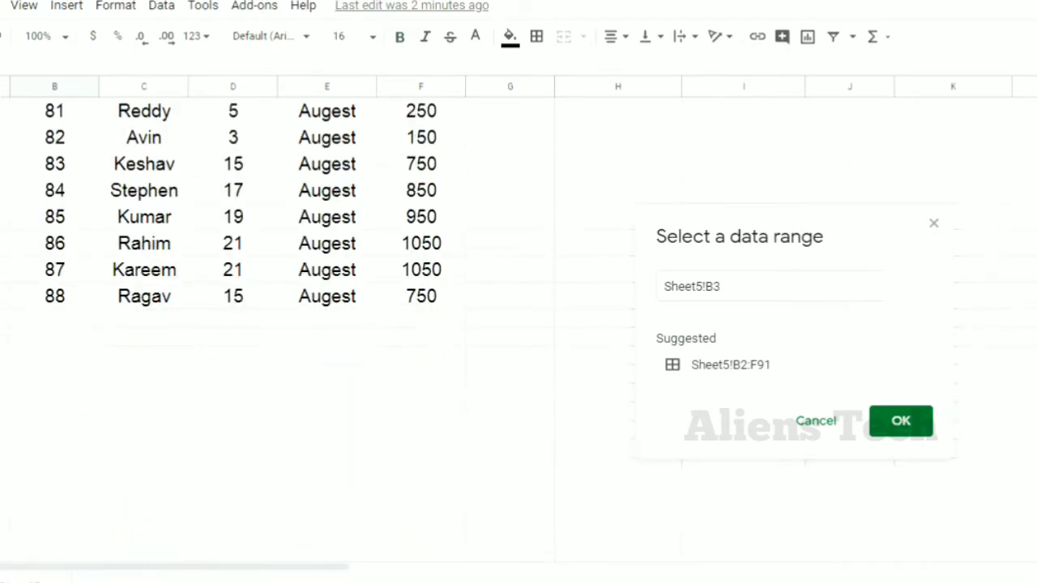
{"action": "left_click", "coordinate": [446, 301], "text": "shift"}
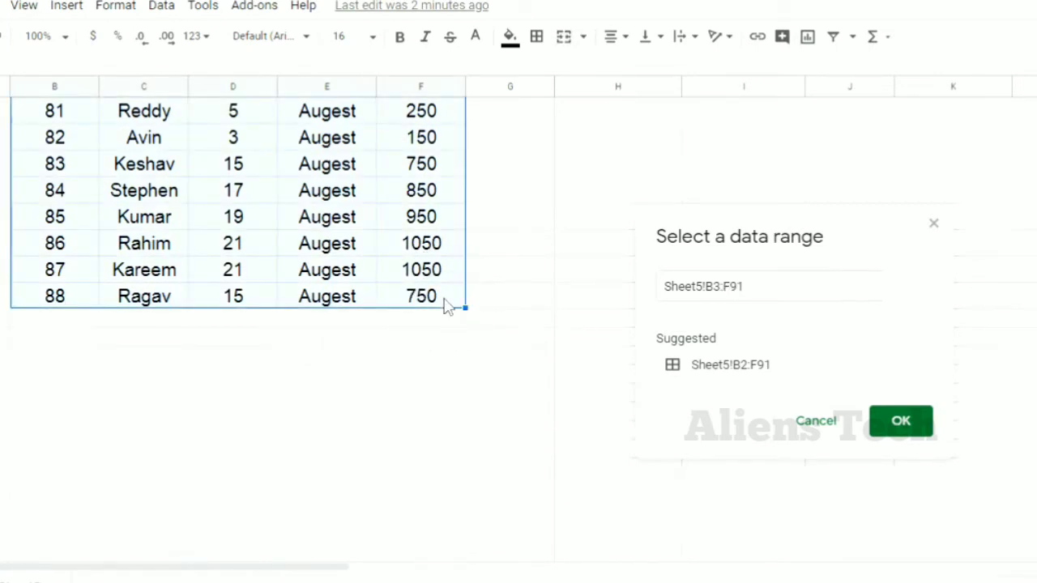
{"action": "left_click", "coordinate": [919, 436]}
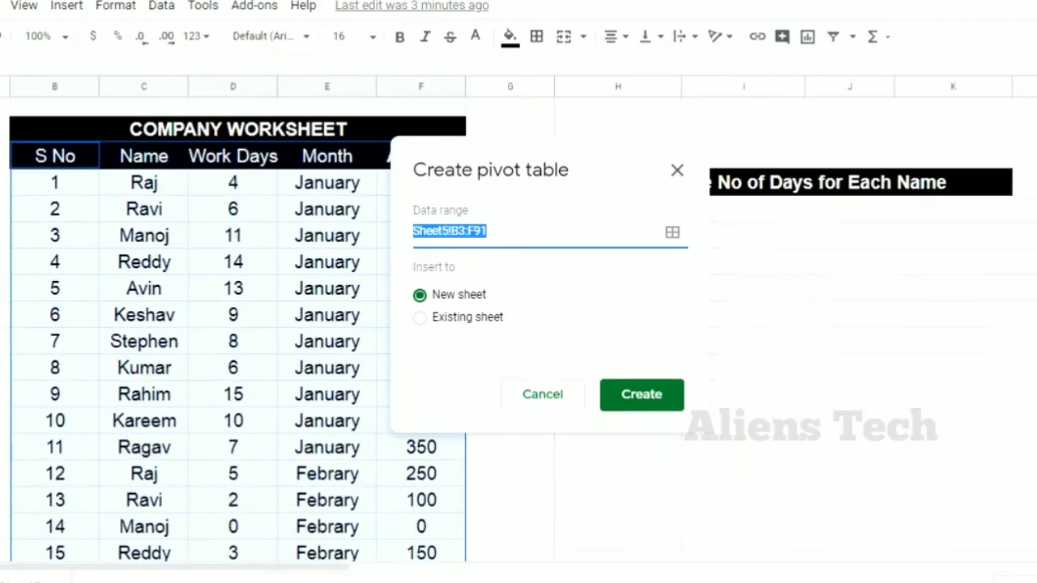
Step: Insert the pivot table into the existing sheet at Sheet5!H6, below the first task heading
{"action": "left_click", "coordinate": [671, 144]}
{"action": "left_click_drag", "start_coordinate": [562, 169], "coordinate": [323, 123]}
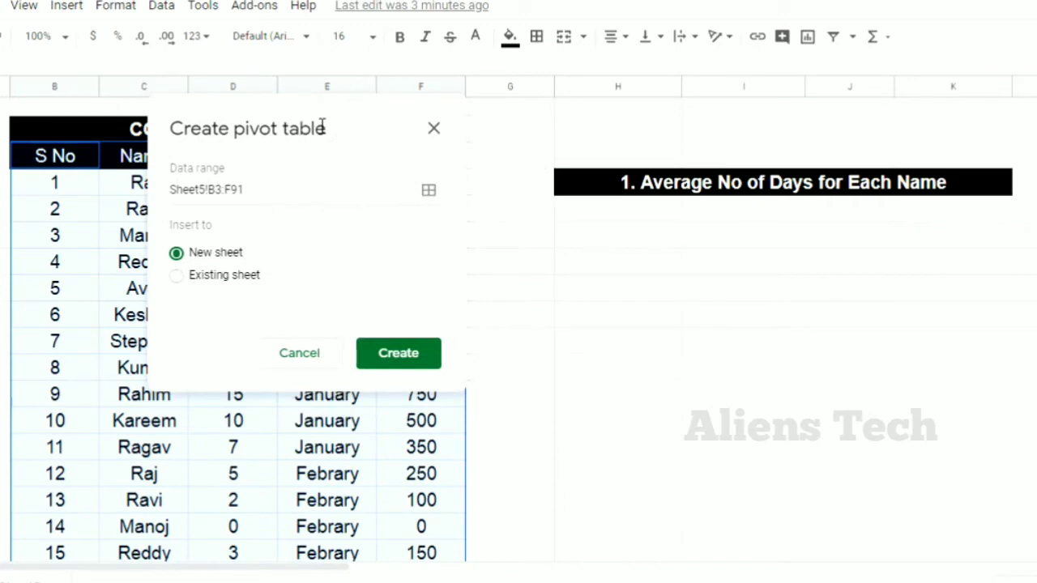
{"action": "left_click", "coordinate": [213, 278]}
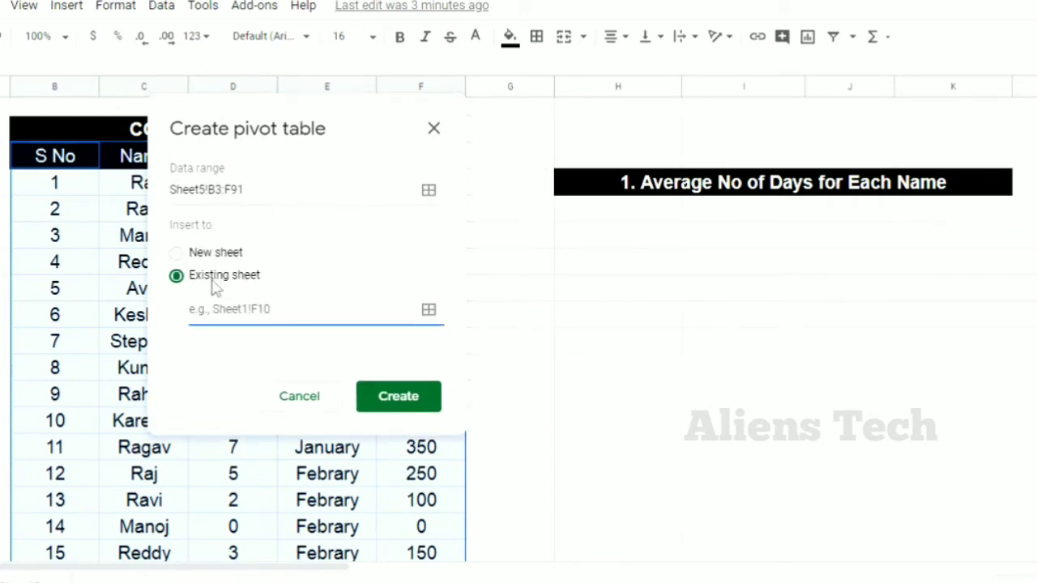
{"action": "left_click", "coordinate": [613, 246]}
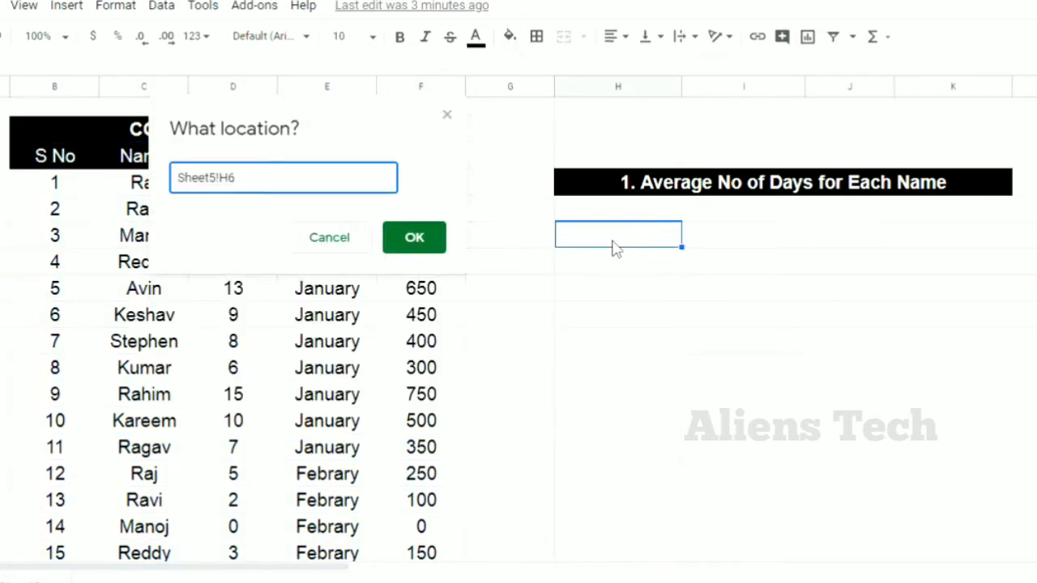
{"action": "left_click", "coordinate": [414, 238]}
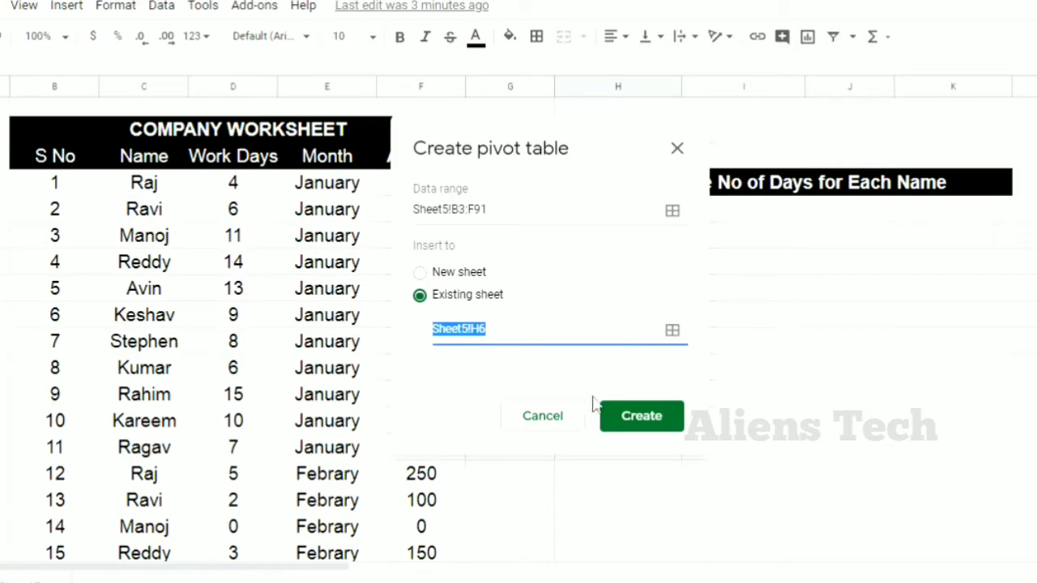
{"action": "left_click", "coordinate": [620, 415]}
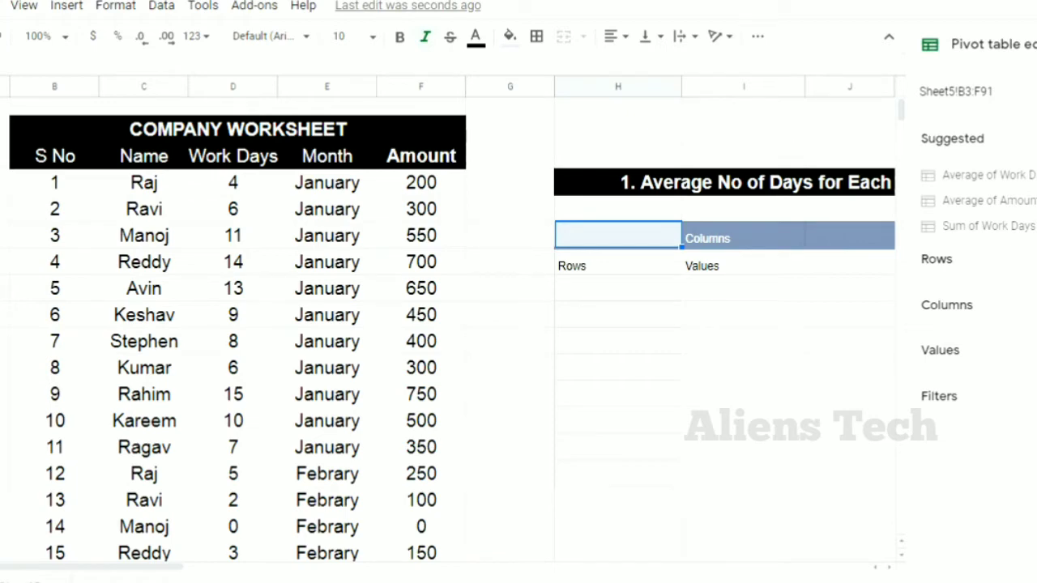
Step: Add Name as the pivot table's rows and Work Days as its values, summarized by SUM
{"action": "left_click", "coordinate": [1035, 45]}
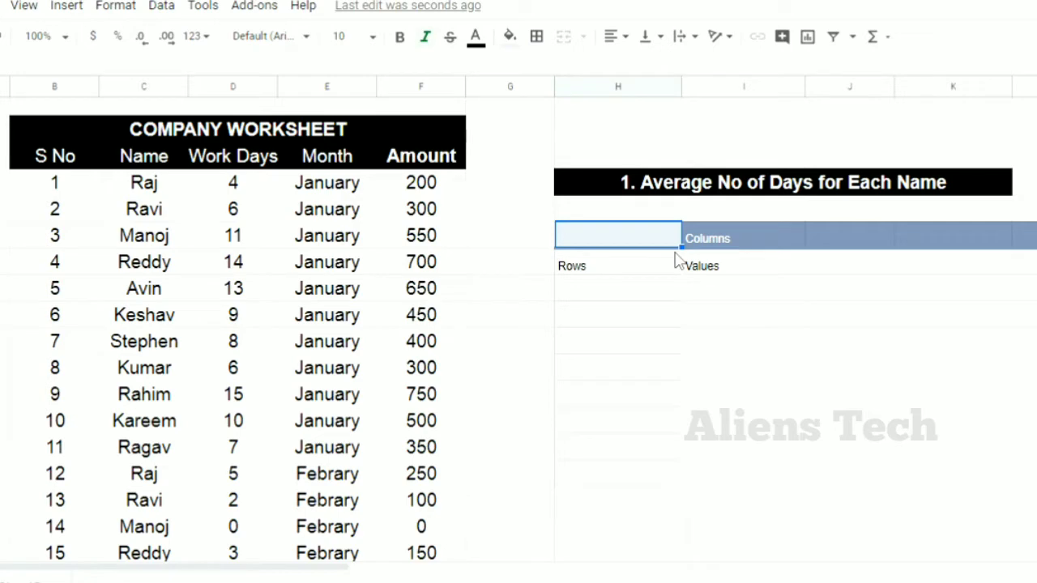
{"action": "left_click", "coordinate": [590, 272]}
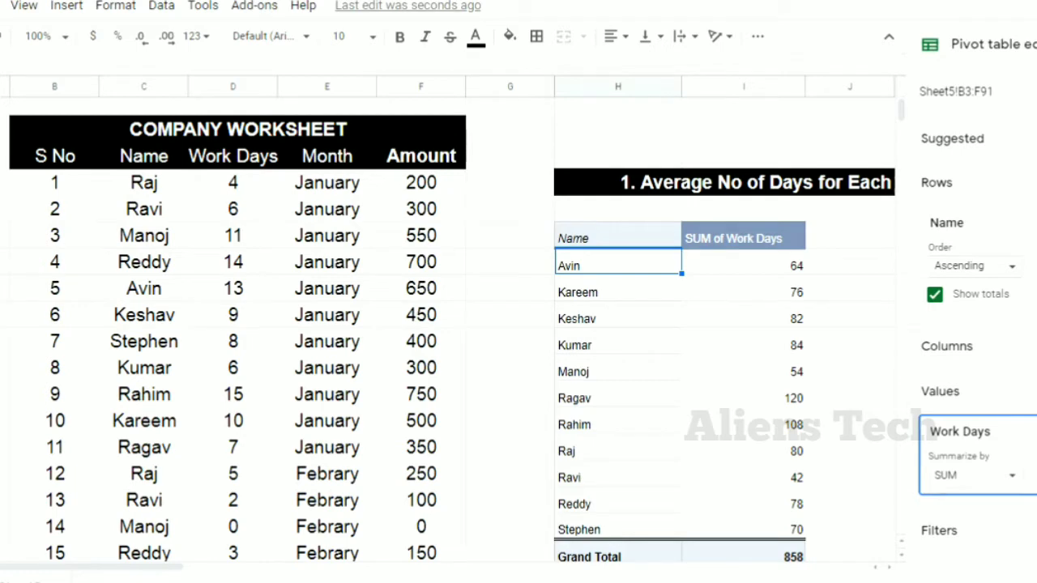
{"action": "left_click", "coordinate": [889, 359]}
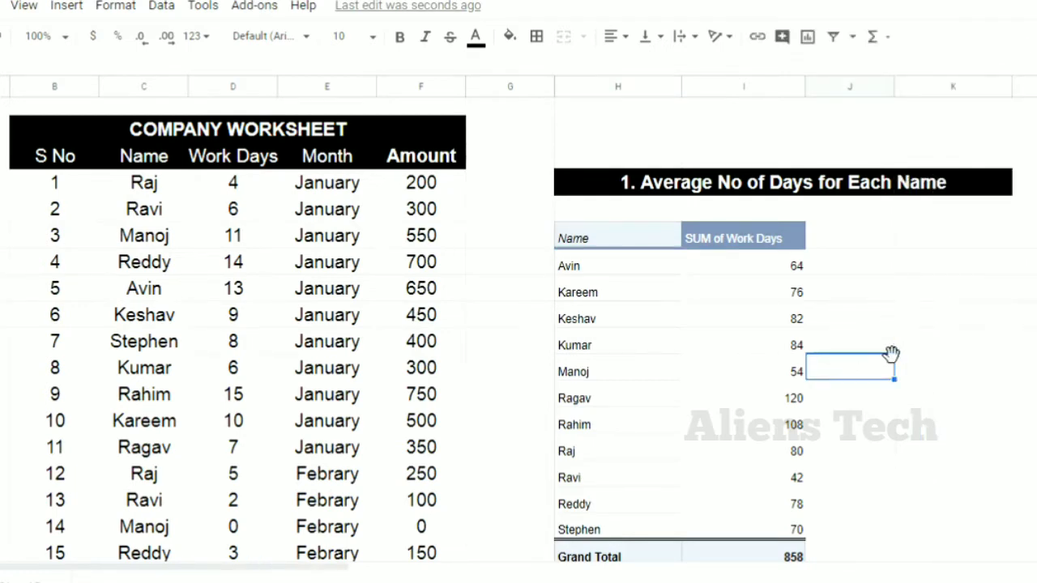
Step: Review the pivot table's list of names and the sum of work days for each
{"action": "key", "text": "Down"}
{"action": "key", "text": "Down"}
{"action": "key", "text": "Down"}
{"action": "key", "text": "Down"}
{"action": "key", "text": "Down"}
{"action": "key", "text": "Down"}
{"action": "key", "text": "ctrl+Up"}
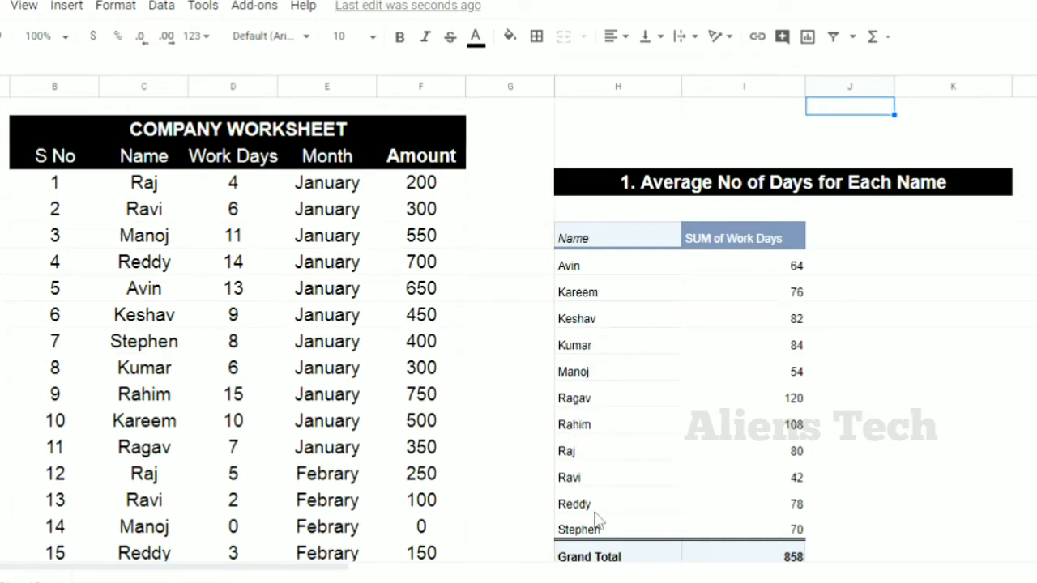
{"action": "left_click", "coordinate": [601, 278]}
{"action": "left_click_drag", "start_coordinate": [601, 278], "coordinate": [599, 523]}
{"action": "right_click", "coordinate": [783, 264]}
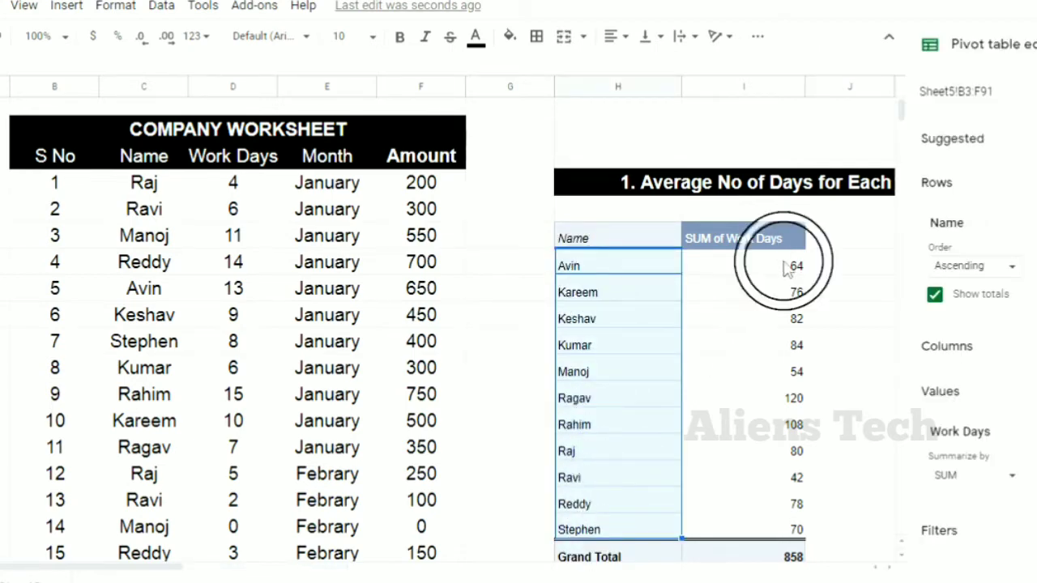
Step: Add Work Days to the pivot table as a second value and summarize it by AVERAGE
{"action": "left_click", "coordinate": [722, 275]}
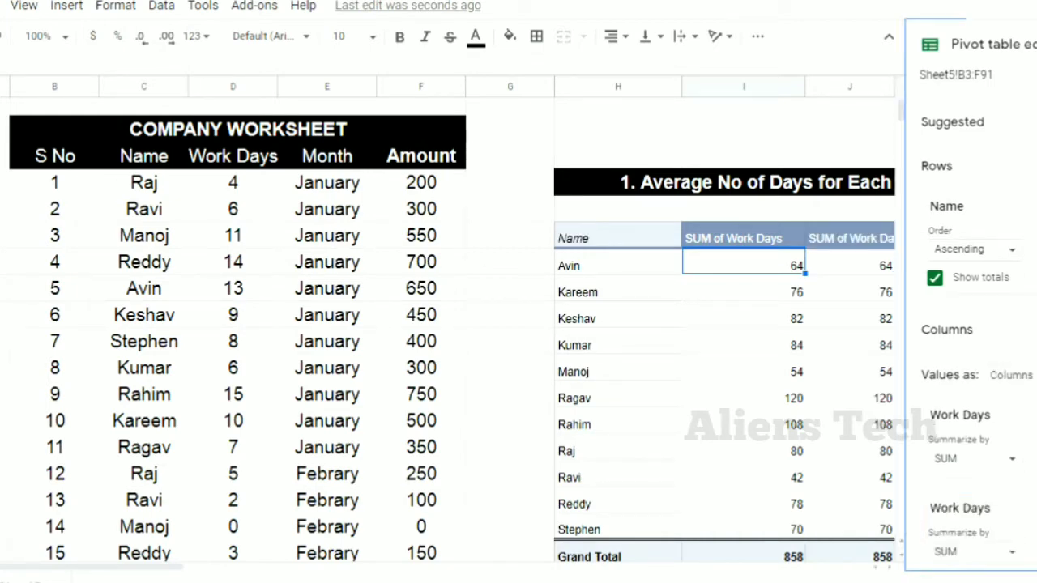
{"action": "scroll", "coordinate": [995, 460], "scroll_direction": "down", "scroll_amount": 2}
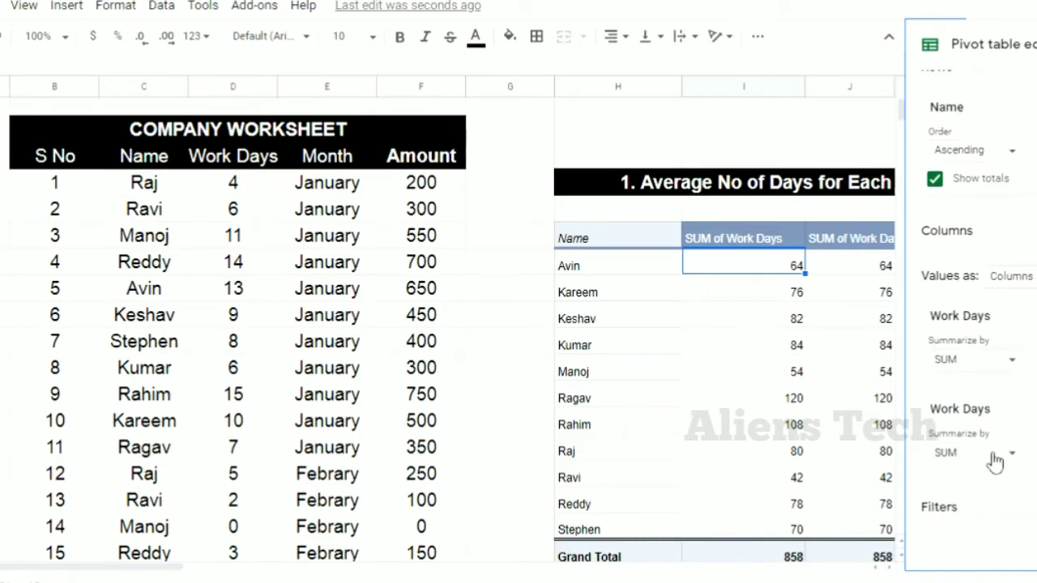
{"action": "left_click", "coordinate": [995, 453]}
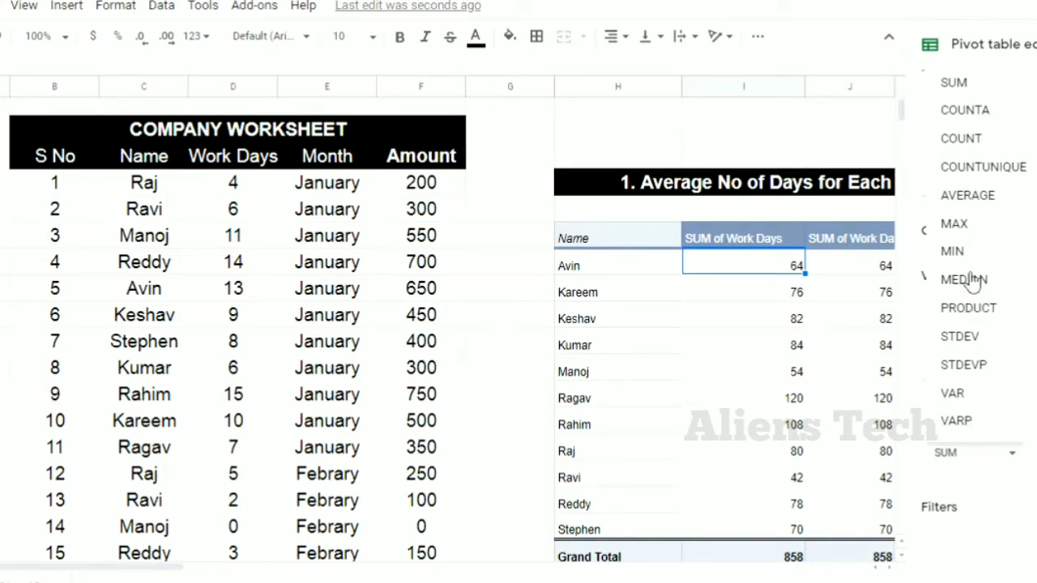
{"action": "left_click", "coordinate": [967, 202]}
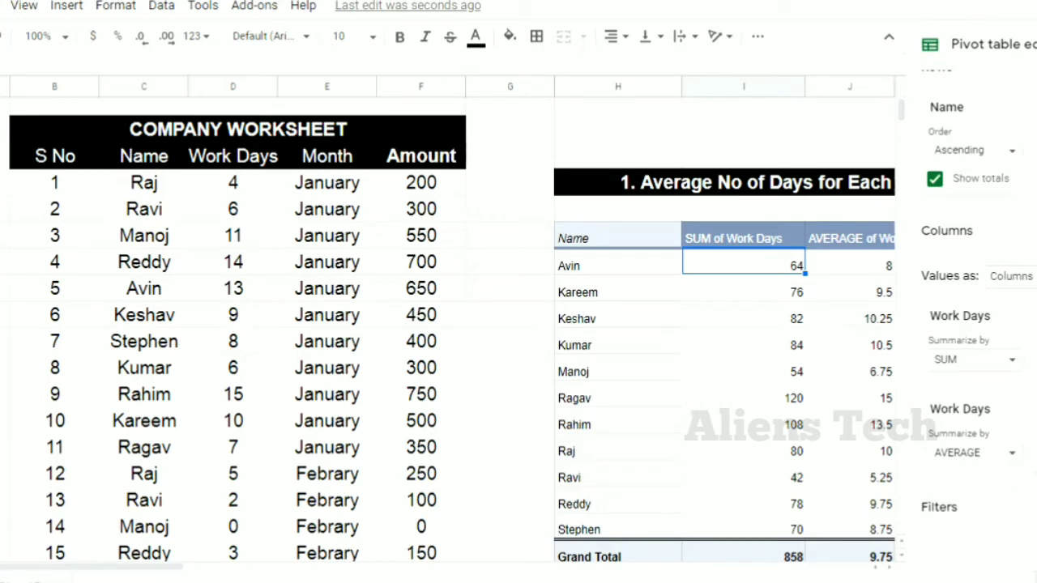
{"action": "left_click", "coordinate": [843, 318]}
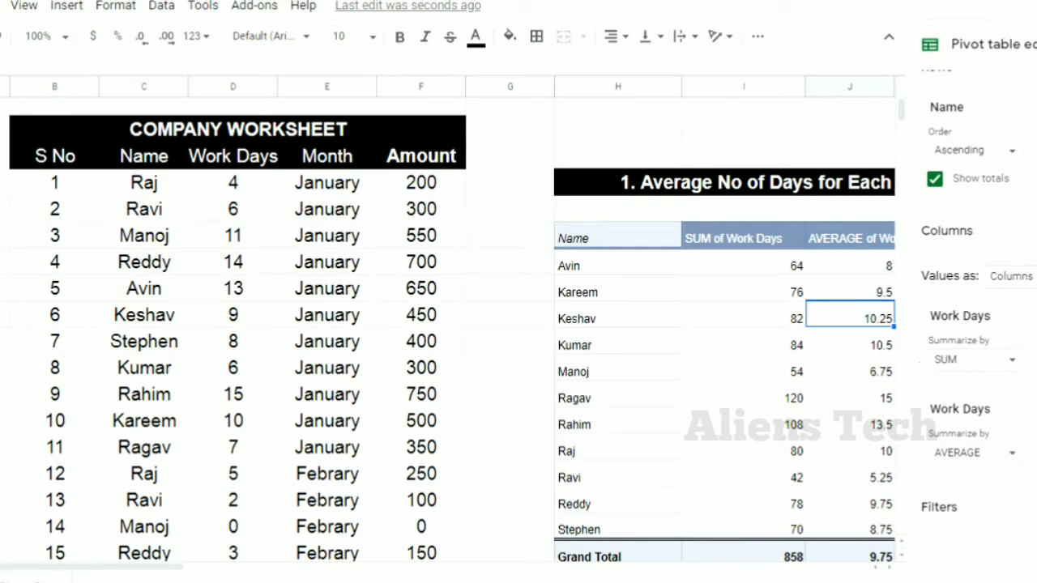
{"action": "left_click", "coordinate": [869, 264]}
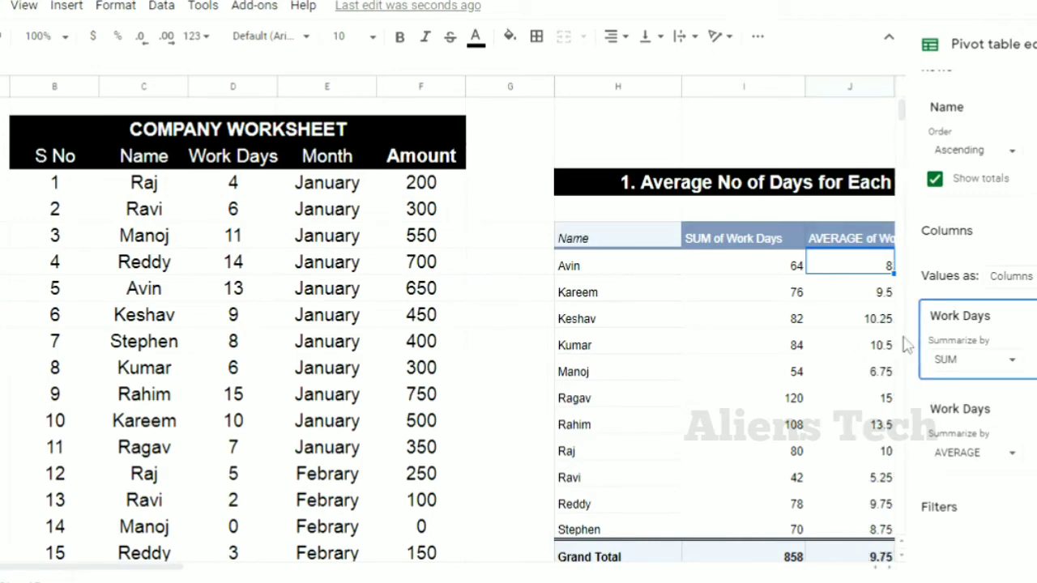
Step: Go down the sheet to the section headed "2. Average of Amount for Each Month"
{"action": "left_click", "coordinate": [846, 372]}
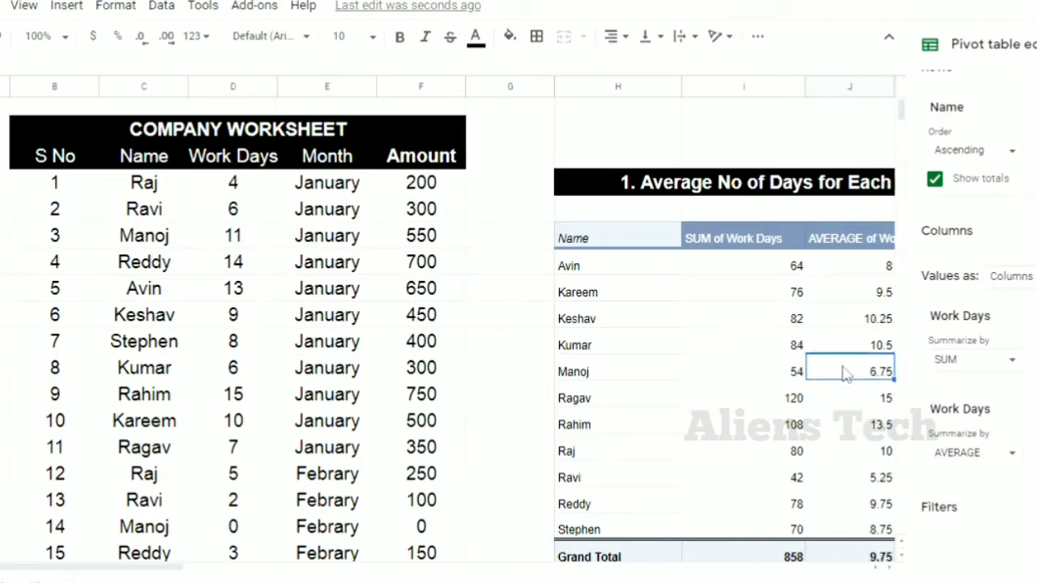
{"action": "key", "text": "Down"}
{"action": "key", "text": "Down"}
{"action": "key", "text": "Down"}
{"action": "key", "text": "Down"}
{"action": "key", "text": "Down"}
{"action": "key", "text": "Down"}
{"action": "key", "text": "Down"}
{"action": "key", "text": "Down"}
{"action": "key", "text": "Down"}
{"action": "key", "text": "Down"}
{"action": "key", "text": "Down"}
{"action": "key", "text": "Down"}
{"action": "key", "text": "Down"}
{"action": "key", "text": "Down"}
{"action": "key", "text": "Down"}
{"action": "key", "text": "Down"}
{"action": "key", "text": "Down"}
{"action": "key", "text": "Down"}
{"action": "key", "text": "Down"}
{"action": "key", "text": "Down"}
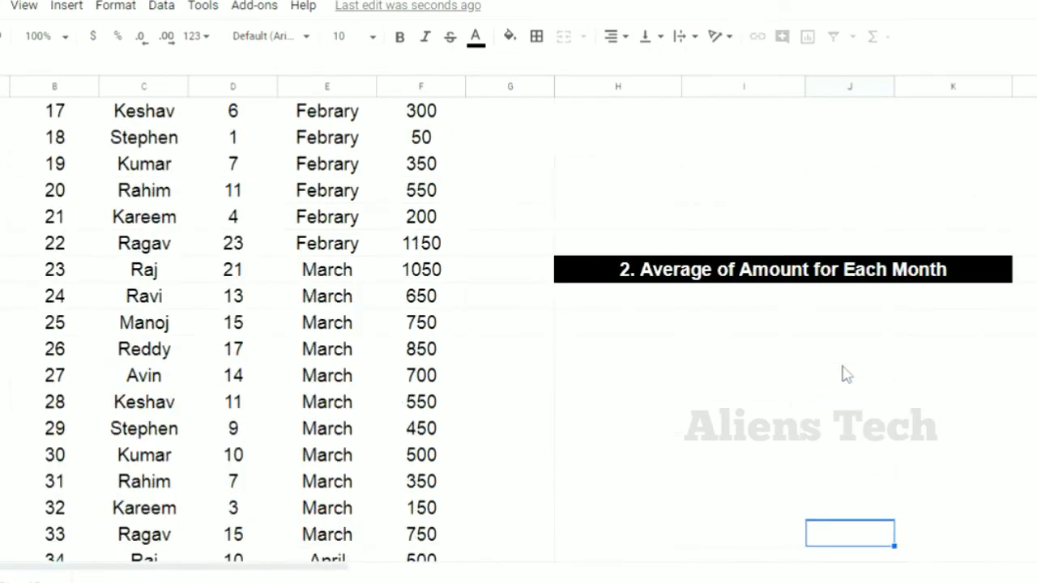
{"action": "key", "text": "Up"}
{"action": "key", "text": "Up"}
{"action": "key", "text": "Up"}
{"action": "key", "text": "Up"}
{"action": "key", "text": "Up"}
{"action": "key", "text": "Up"}
{"action": "key", "text": "Up"}
{"action": "key", "text": "Up"}
{"action": "key", "text": "Up"}
{"action": "key", "text": "Up"}
{"action": "key", "text": "Up"}
{"action": "key", "text": "Up"}
{"action": "key", "text": "Up"}
{"action": "key", "text": "Up"}
{"action": "key", "text": "Up"}
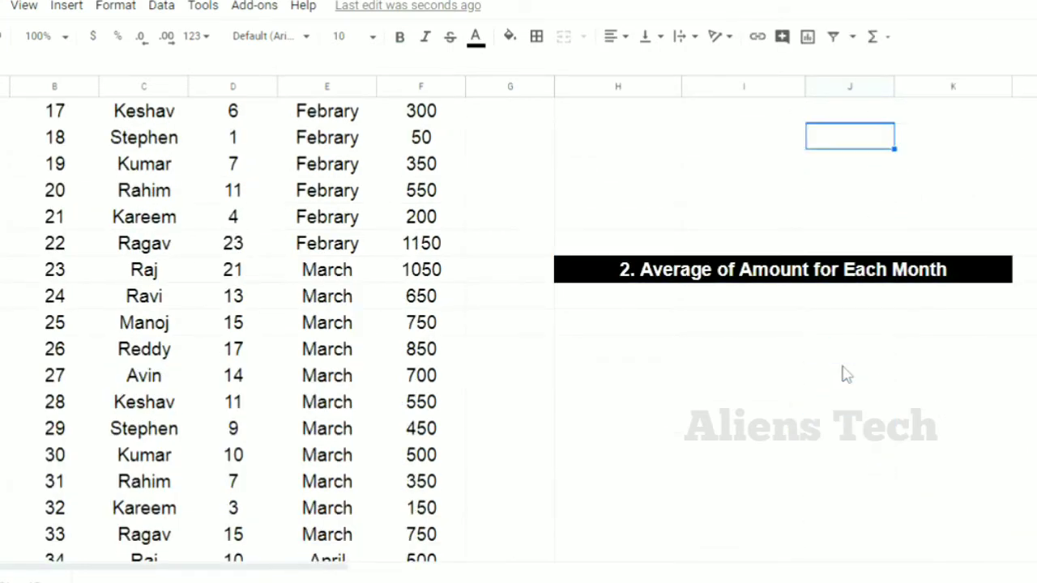
Step: Start a pivot table for the "2. Average of Amount for Each Month" section using the data range Sheet5!B3:F91
{"action": "key", "text": "Up"}
{"action": "key", "text": "Up"}
{"action": "key", "text": "Up"}
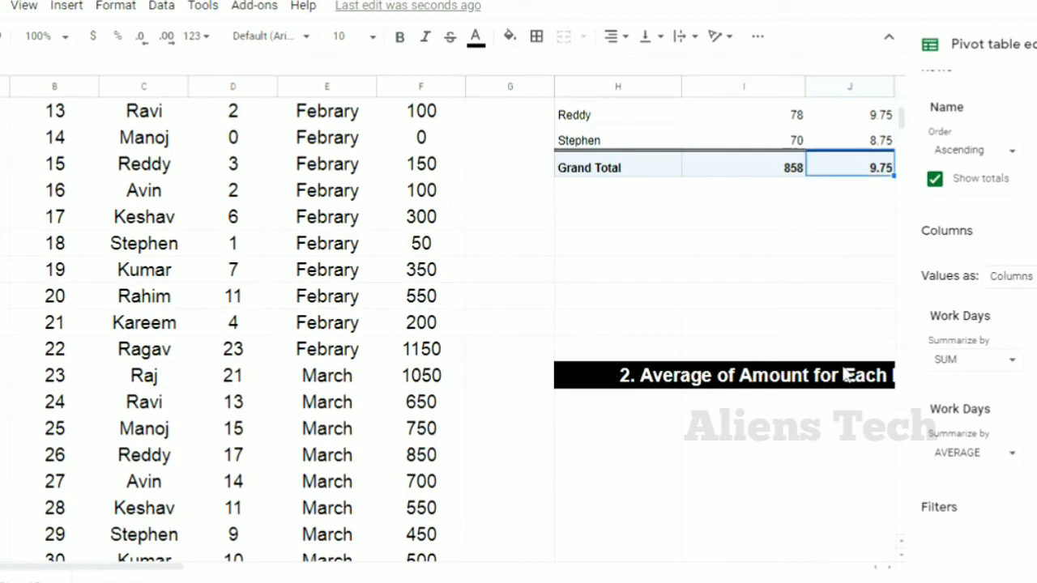
{"action": "left_click", "coordinate": [763, 410]}
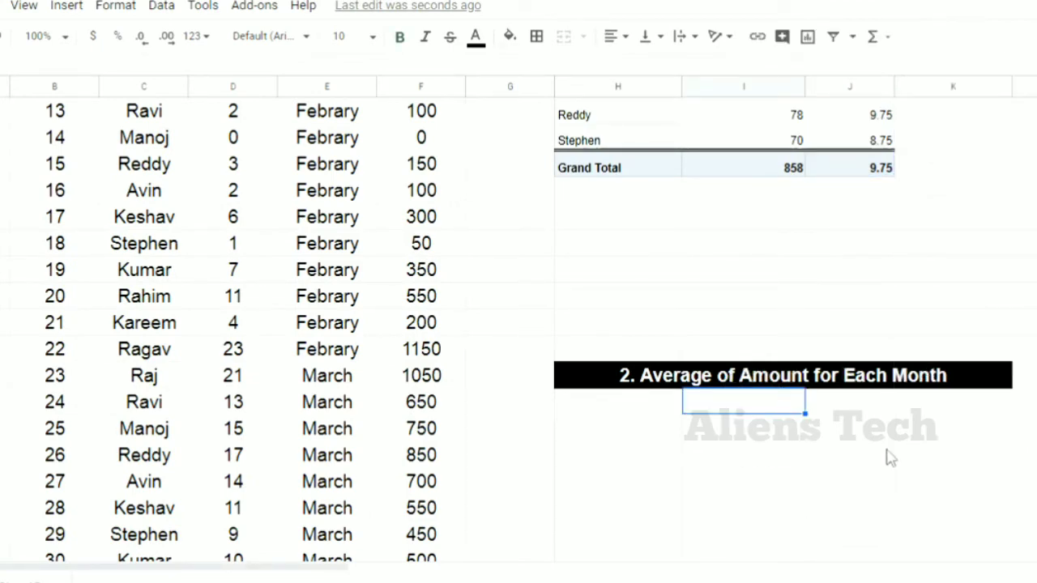
{"action": "left_click", "coordinate": [612, 428]}
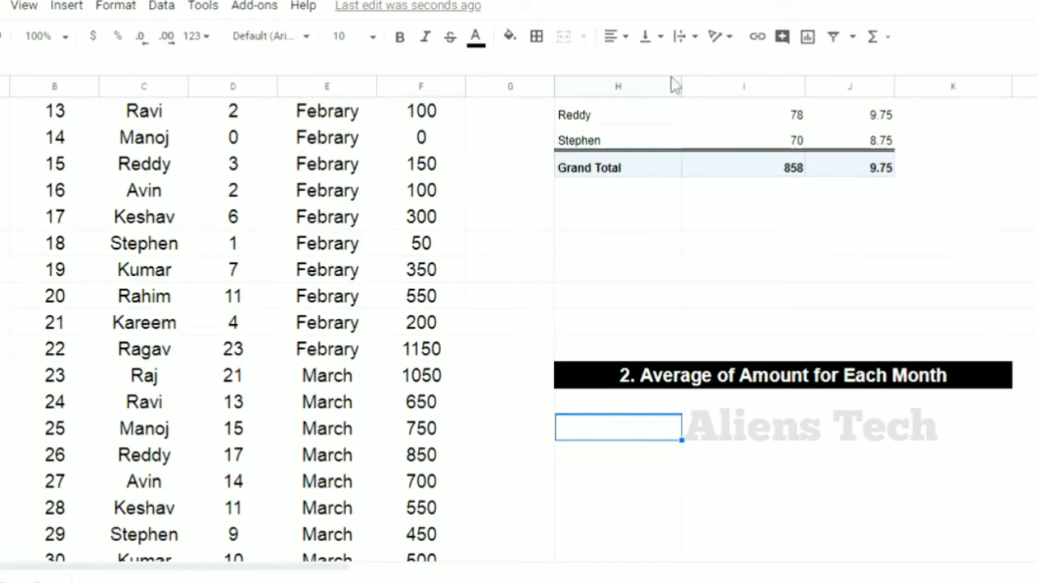
{"action": "left_click", "coordinate": [160, 11]}
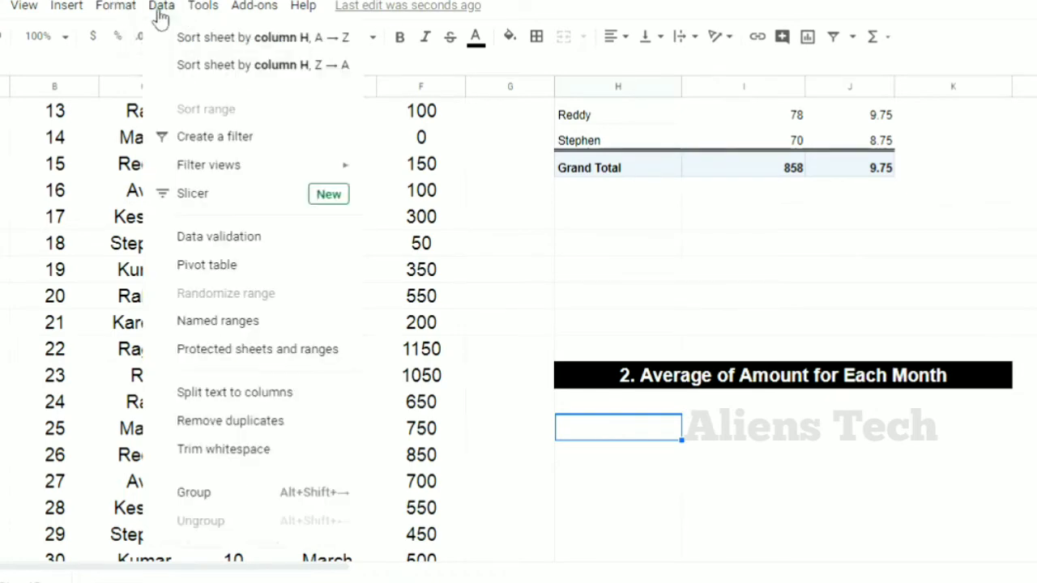
{"action": "left_click", "coordinate": [248, 257]}
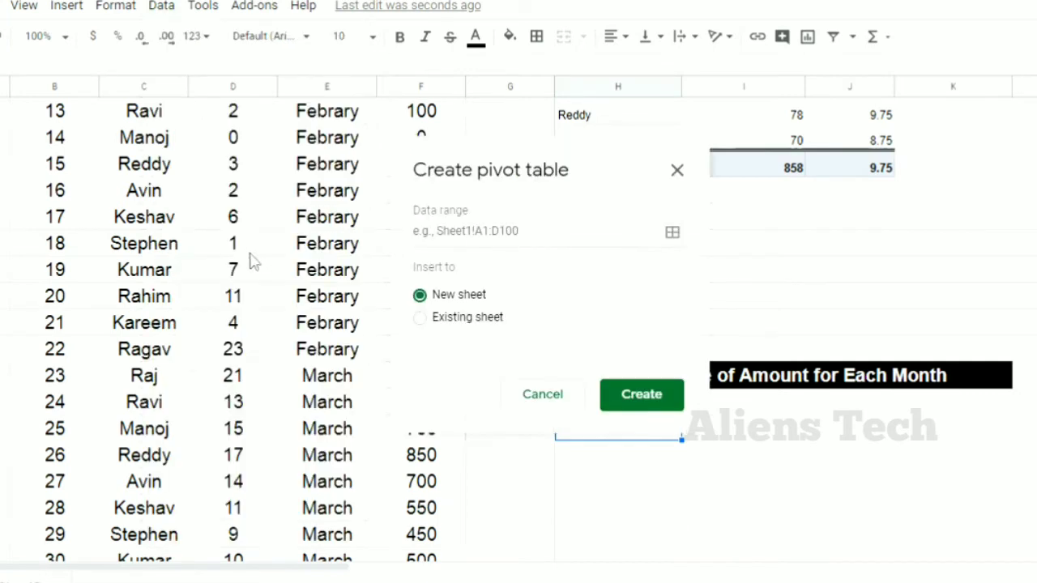
{"action": "left_click", "coordinate": [672, 233]}
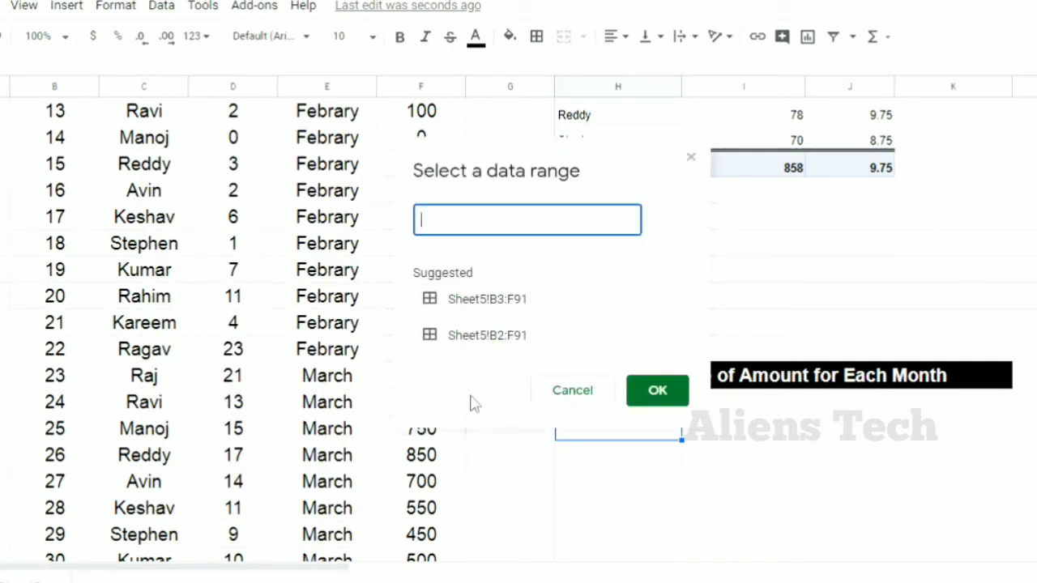
{"action": "left_click", "coordinate": [439, 299]}
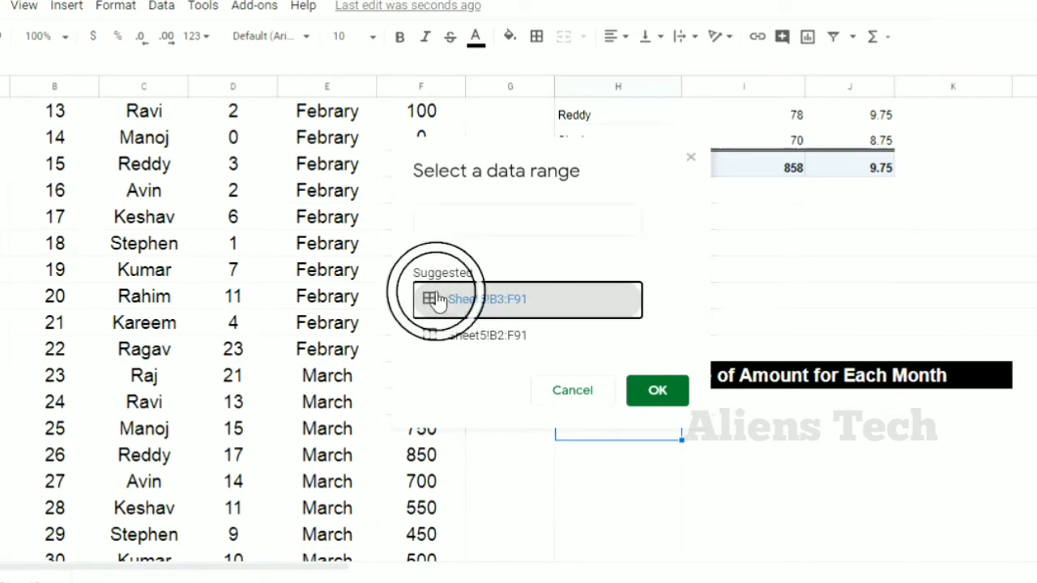
{"action": "left_click", "coordinate": [656, 391]}
Step: Place the pivot table in the existing sheet at Sheet5!H28 and create it
{"action": "left_click", "coordinate": [452, 320]}
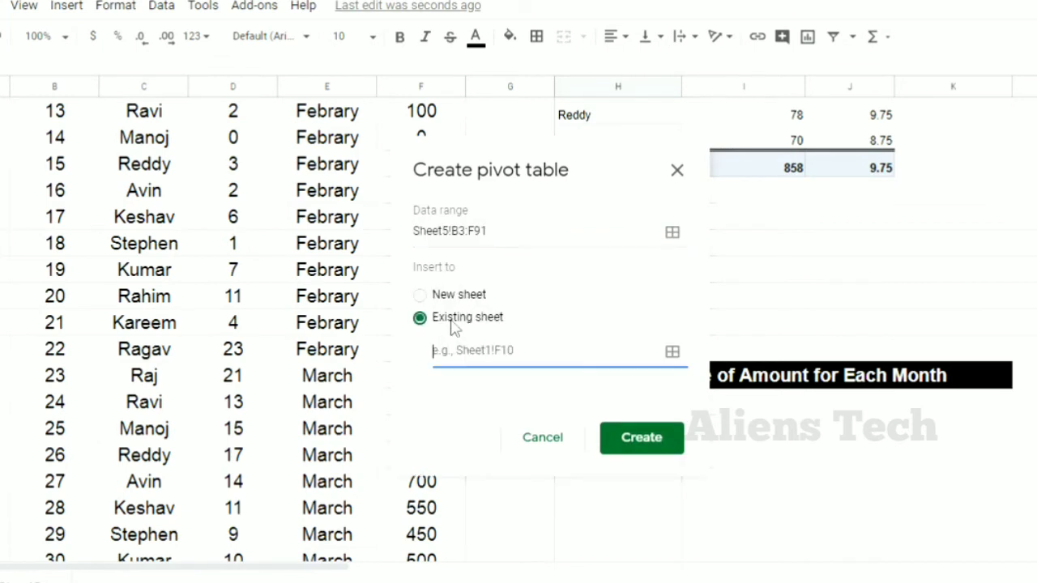
{"action": "left_click", "coordinate": [672, 357]}
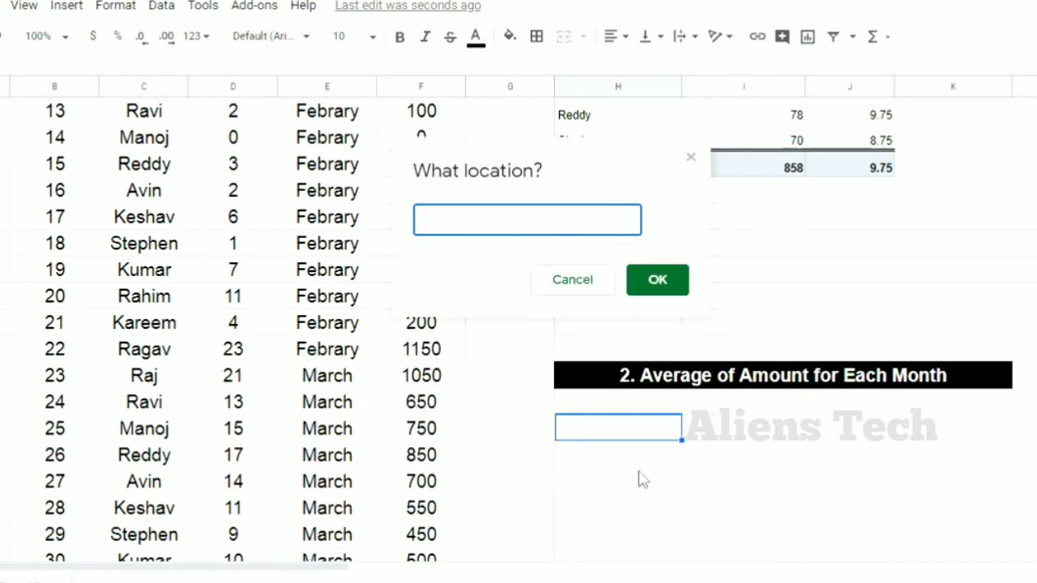
{"action": "left_click", "coordinate": [590, 431]}
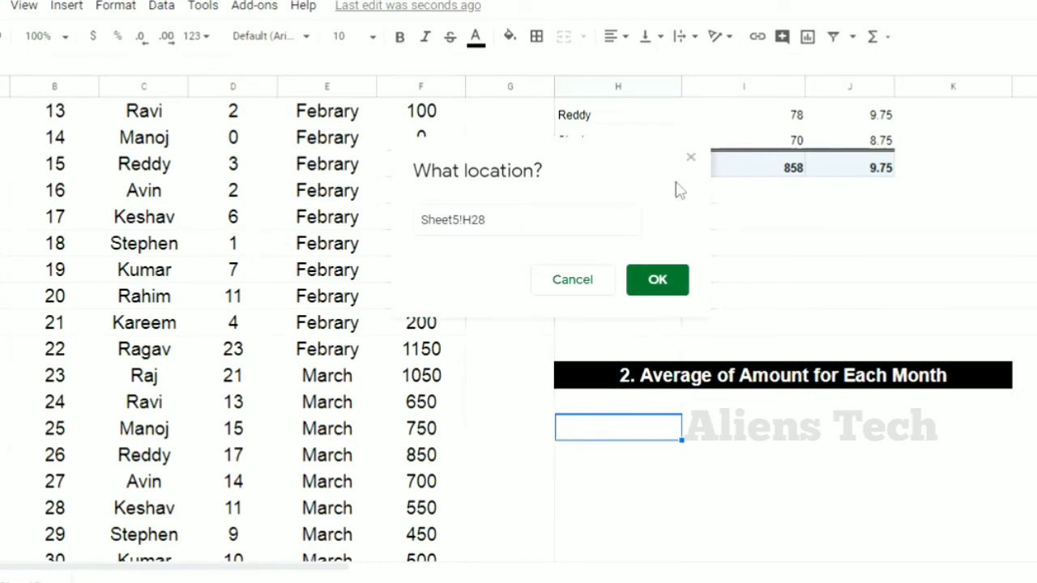
{"action": "left_click", "coordinate": [672, 285]}
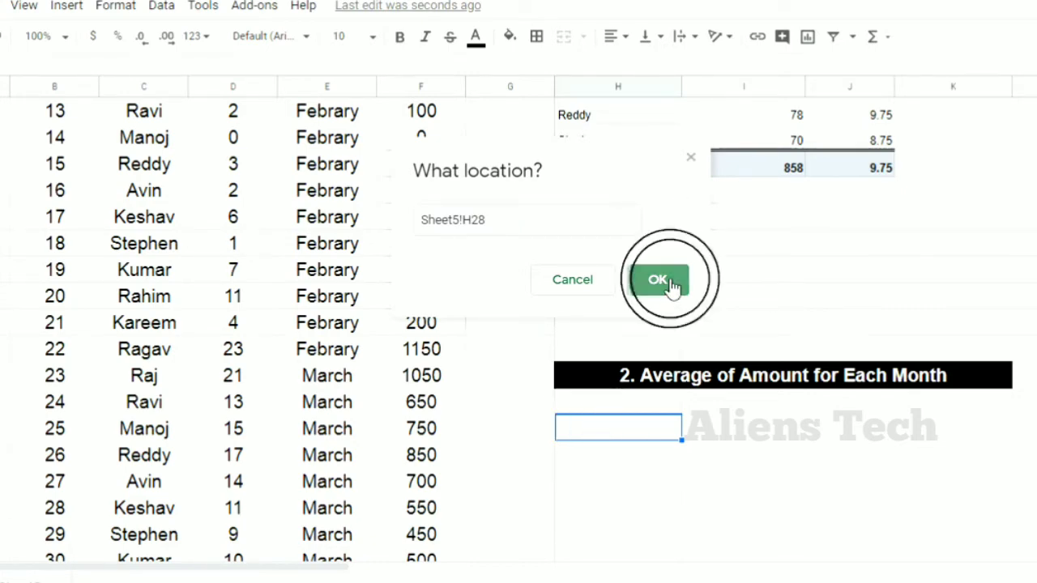
{"action": "left_click", "coordinate": [661, 418]}
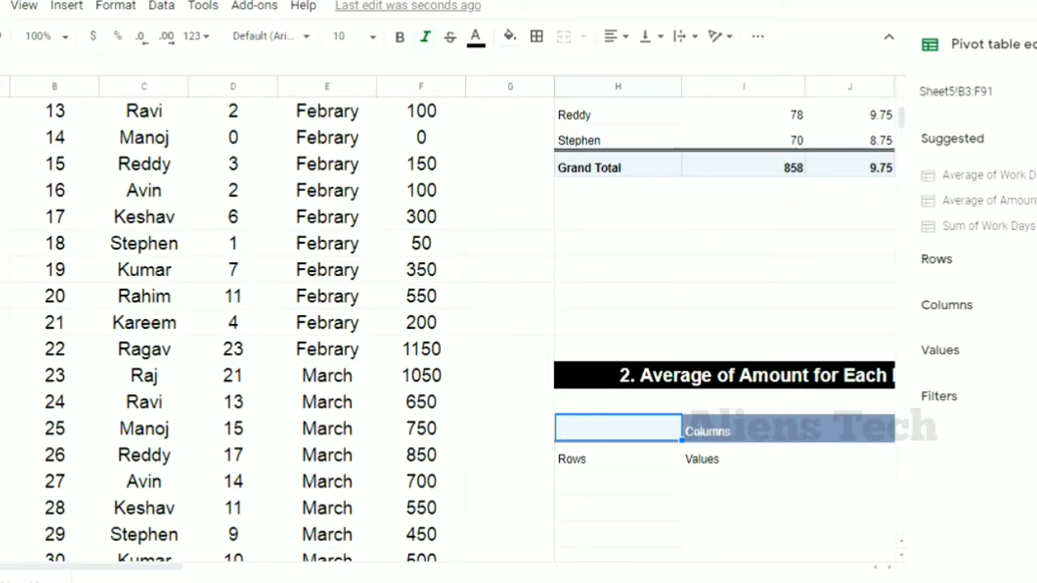
Step: Add Month as the pivot table's rows and Amount as its values, summarized by SUM
{"action": "left_click", "coordinate": [1036, 356]}
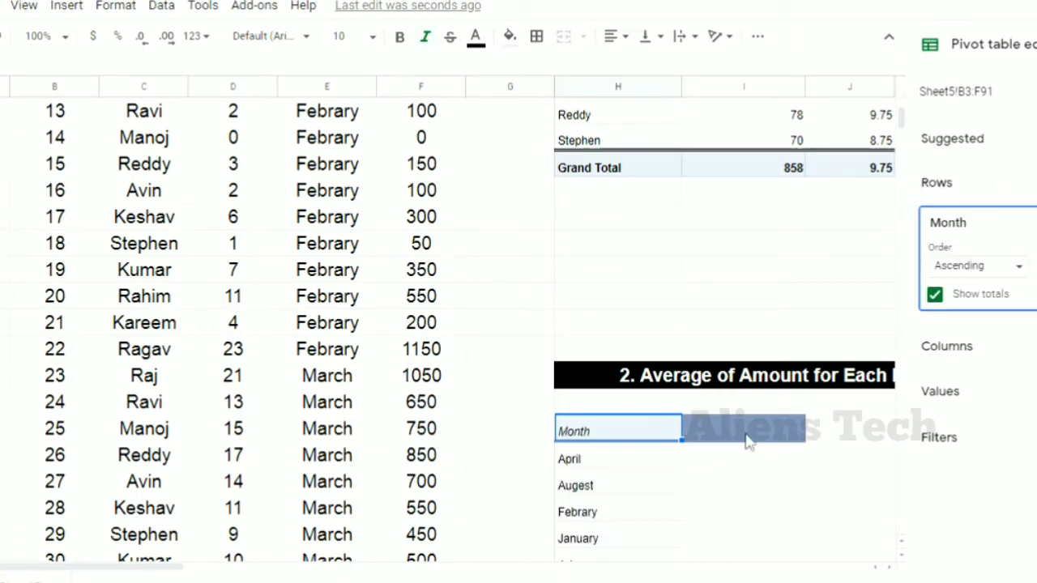
{"action": "left_click_drag", "start_coordinate": [173, 567], "coordinate": [195, 574]}
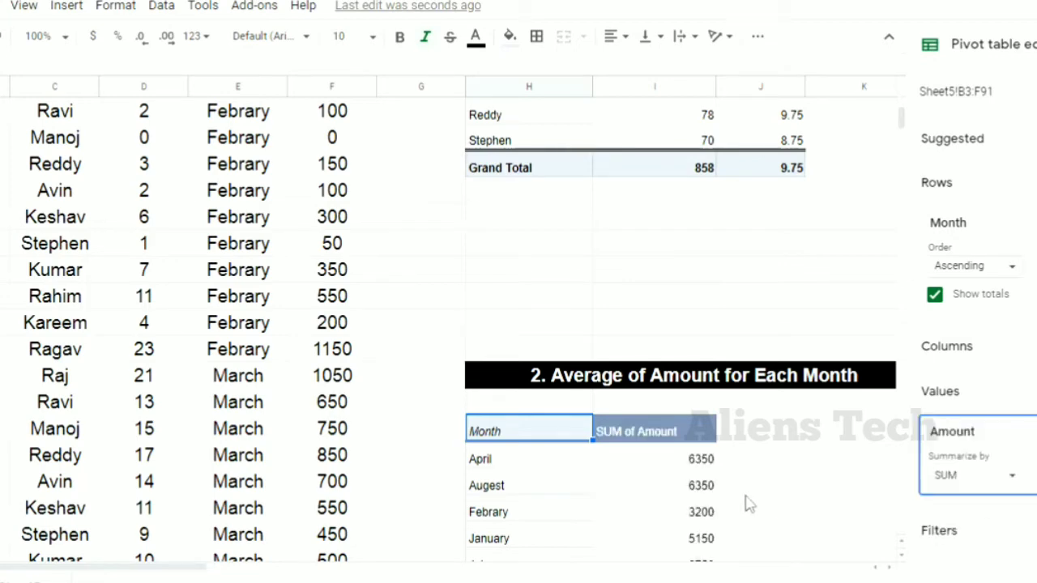
{"action": "key", "text": "ctrl"}
Step: Review the sum of amount for each month and the Grand Total row in the pivot table
{"action": "left_click", "coordinate": [669, 486]}
{"action": "key", "text": "Down"}
{"action": "key", "text": "Down"}
{"action": "key", "text": "Down"}
{"action": "key", "text": "Down"}
{"action": "key", "text": "Down"}
{"action": "key", "text": "Down"}
{"action": "key", "text": "Down"}
{"action": "key", "text": "Down"}
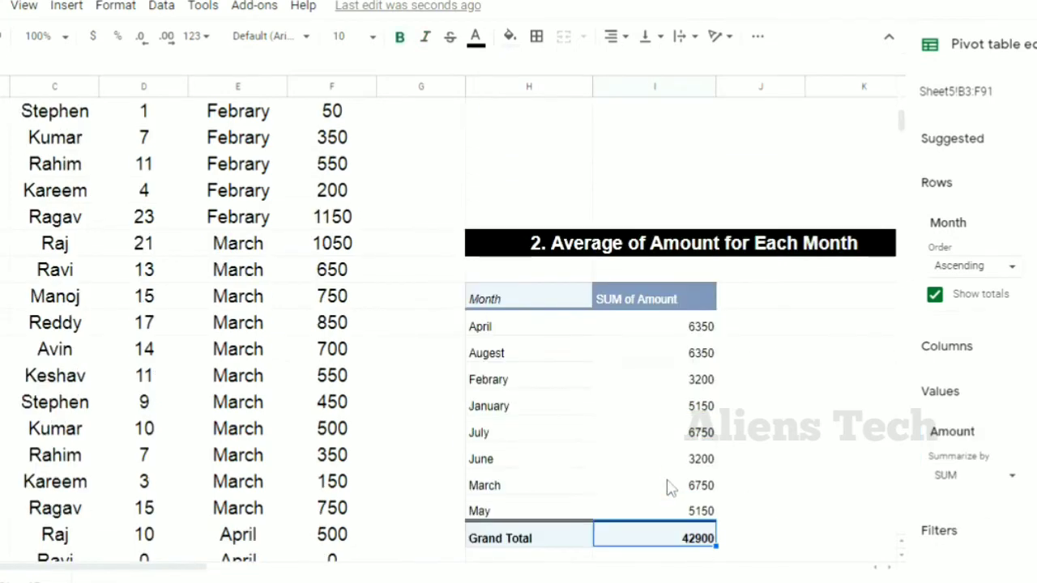
{"action": "key", "text": "Up"}
{"action": "key", "text": "Up"}
{"action": "key", "text": "Up"}
{"action": "key", "text": "Up"}
{"action": "key", "text": "Up"}
{"action": "key", "text": "Up"}
{"action": "key", "text": "Up"}
{"action": "key", "text": "Up"}
{"action": "key", "text": "Up"}
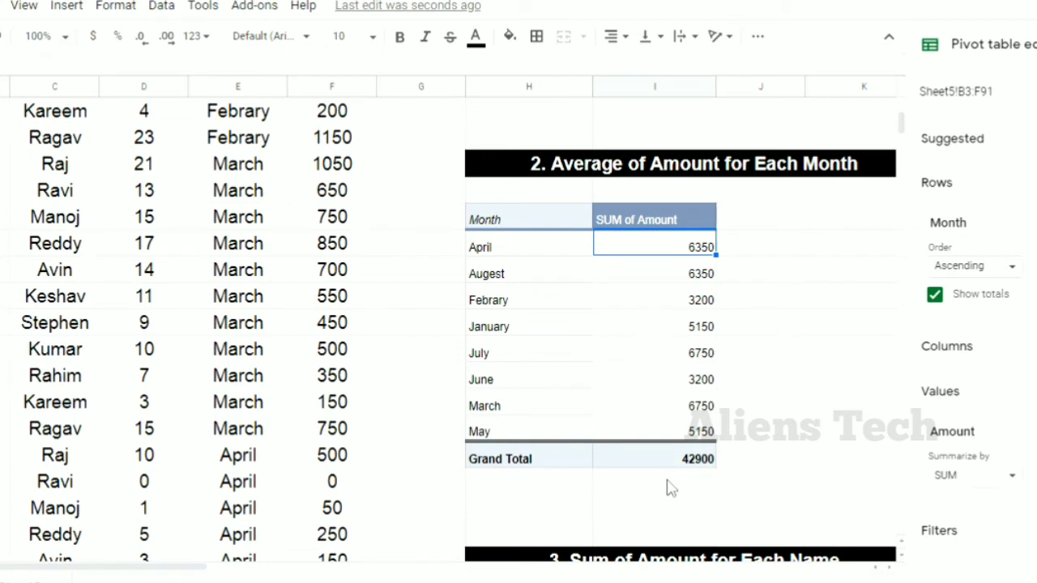
{"action": "left_click", "coordinate": [557, 462]}
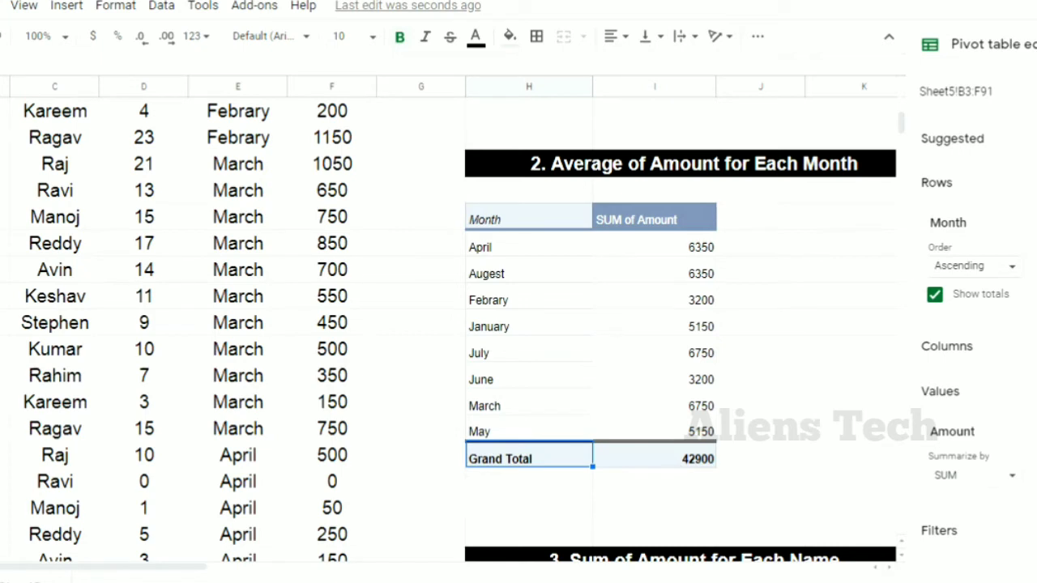
{"action": "scroll", "coordinate": [969, 305], "scroll_direction": "down", "scroll_amount": 1}
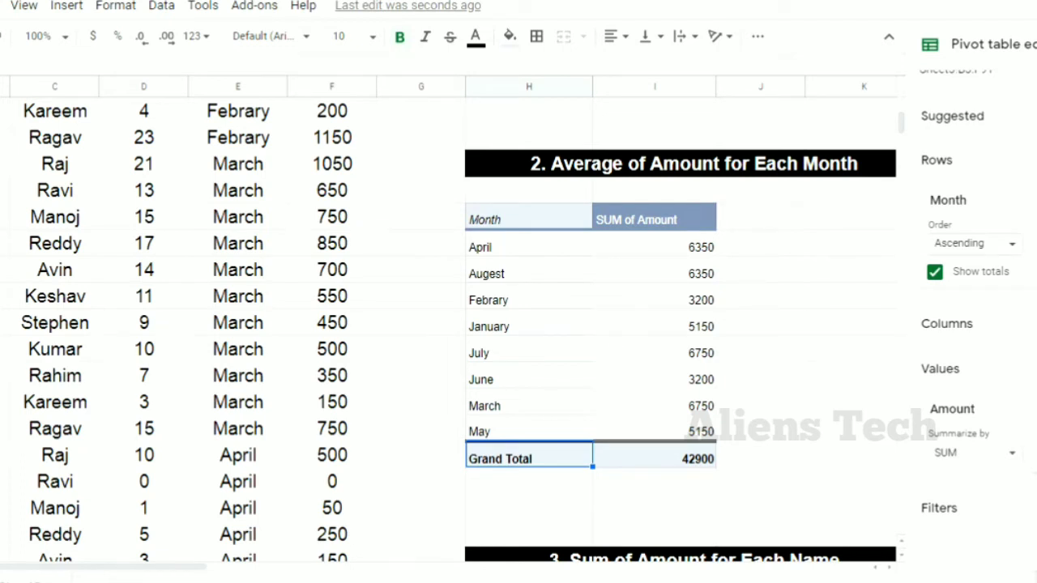
Step: Look back over the work days pivot table by name and the amount pivot table by month
{"action": "left_click", "coordinate": [1004, 489]}
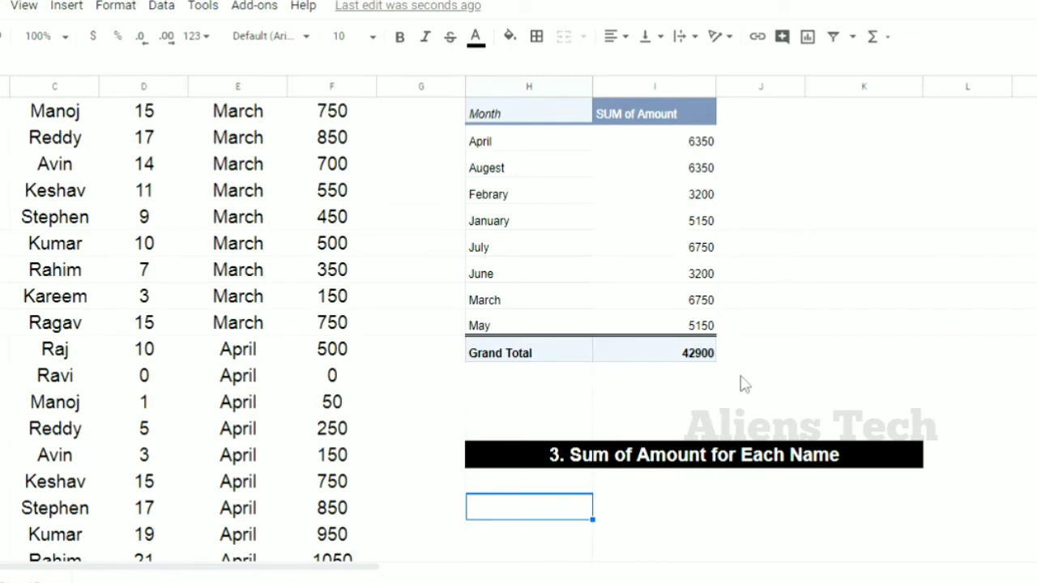
{"action": "scroll", "coordinate": [744, 384], "scroll_direction": "down", "scroll_amount": 1}
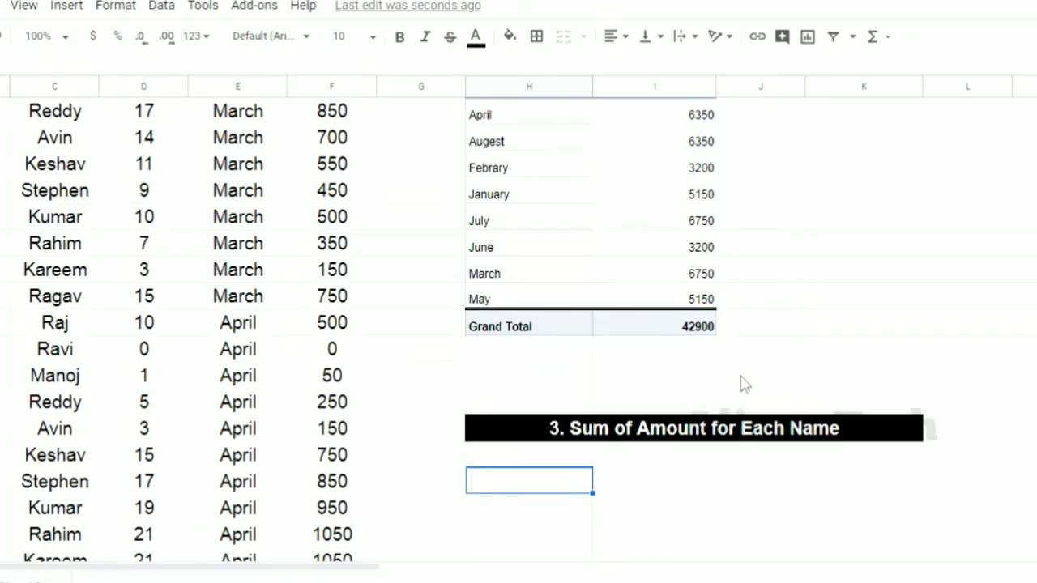
{"action": "key", "text": "Up"}
{"action": "key", "text": "Up"}
{"action": "key", "text": "Up"}
{"action": "key", "text": "Up"}
{"action": "key", "text": "Up"}
{"action": "key", "text": "Up"}
{"action": "key", "text": "Up"}
{"action": "key", "text": "Up"}
{"action": "key", "text": "Up"}
{"action": "key", "text": "Up"}
{"action": "key", "text": "Up"}
{"action": "key", "text": "Up"}
{"action": "key", "text": "Up"}
{"action": "key", "text": "Up"}
{"action": "key", "text": "Up"}
{"action": "key", "text": "Up"}
{"action": "key", "text": "Up"}
{"action": "key", "text": "Up"}
{"action": "key", "text": "Up"}
{"action": "key", "text": "Up"}
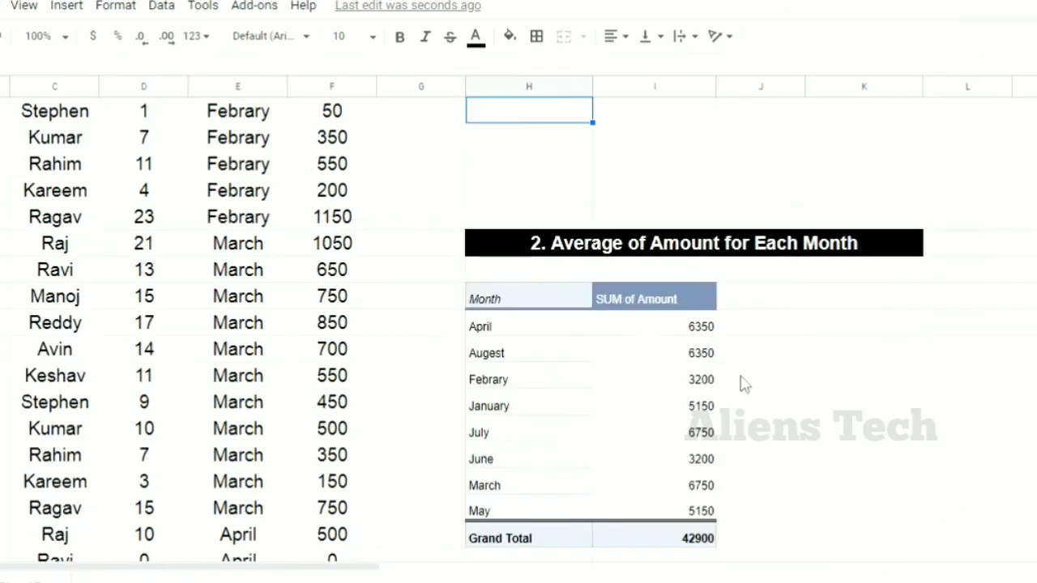
{"action": "key", "text": "Up"}
{"action": "key", "text": "Down"}
{"action": "key", "text": "Down"}
{"action": "key", "text": "Down"}
{"action": "key", "text": "Down"}
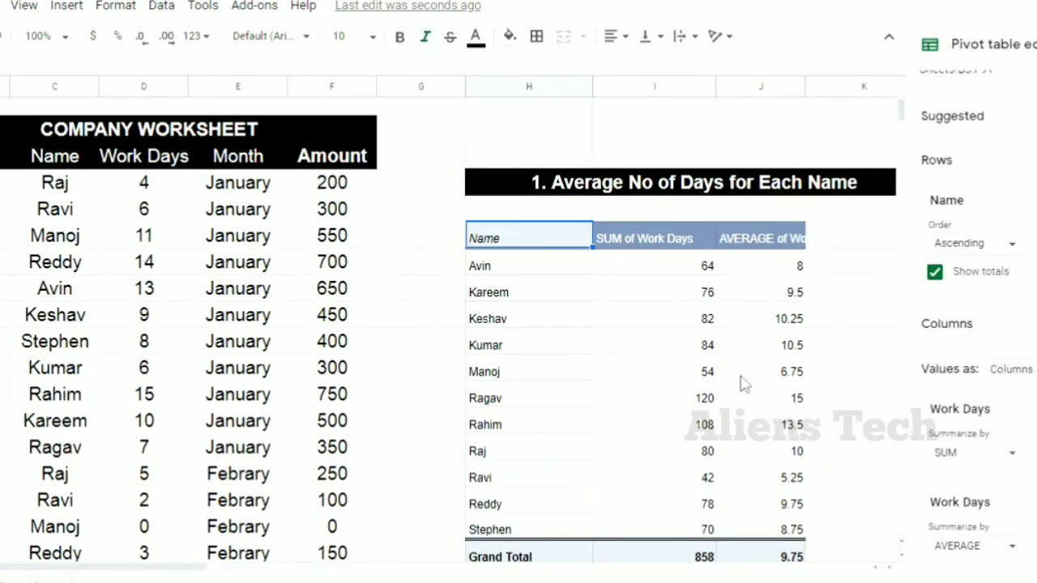
{"action": "key", "text": "Up"}
{"action": "key", "text": "Up"}
{"action": "key", "text": "Right"}
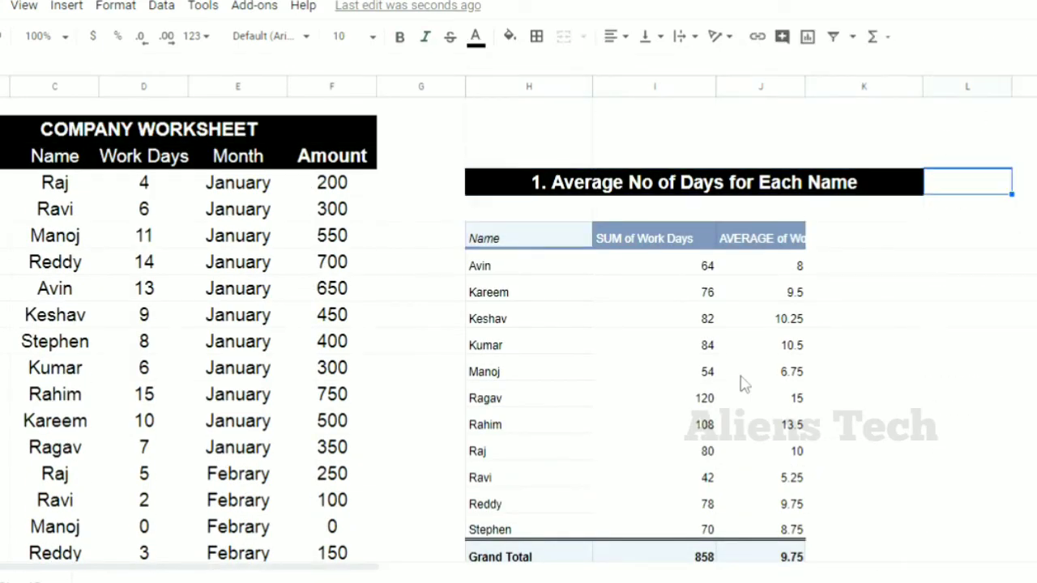
{"action": "key", "text": "Down"}
{"action": "key", "text": "Down"}
{"action": "key", "text": "Down"}
{"action": "key", "text": "Down"}
{"action": "key", "text": "Down"}
{"action": "key", "text": "Down"}
{"action": "key", "text": "Down"}
{"action": "key", "text": "Down"}
{"action": "key", "text": "Down"}
{"action": "key", "text": "Down"}
{"action": "key", "text": "Down"}
{"action": "key", "text": "Down"}
{"action": "key", "text": "Down"}
{"action": "key", "text": "Down"}
{"action": "key", "text": "Down"}
{"action": "key", "text": "Down"}
{"action": "key", "text": "Down"}
{"action": "key", "text": "Down"}
{"action": "key", "text": "Down"}
{"action": "key", "text": "Down"}
{"action": "key", "text": "Down"}
{"action": "key", "text": "Down"}
{"action": "key", "text": "Down"}
{"action": "key", "text": "Down"}
{"action": "key", "text": "Down"}
{"action": "key", "text": "Down"}
{"action": "key", "text": "Down"}
{"action": "key", "text": "Down"}
{"action": "key", "text": "Down"}
{"action": "key", "text": "Down"}
{"action": "key", "text": "Down"}
{"action": "key", "text": "Down"}
{"action": "key", "text": "Down"}
{"action": "key", "text": "Down"}
{"action": "key", "text": "Down"}
{"action": "key", "text": "Down"}
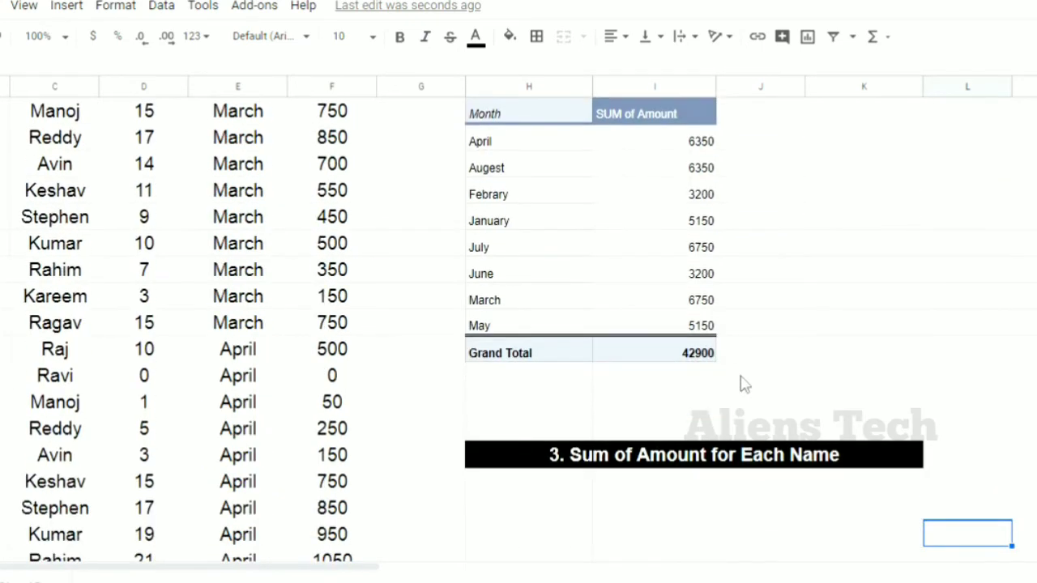
Step: Start a pivot table for the "3. Sum of Amount for Each Name" section using the data range Sheet5!B3:F91
{"action": "left_click", "coordinate": [544, 531]}
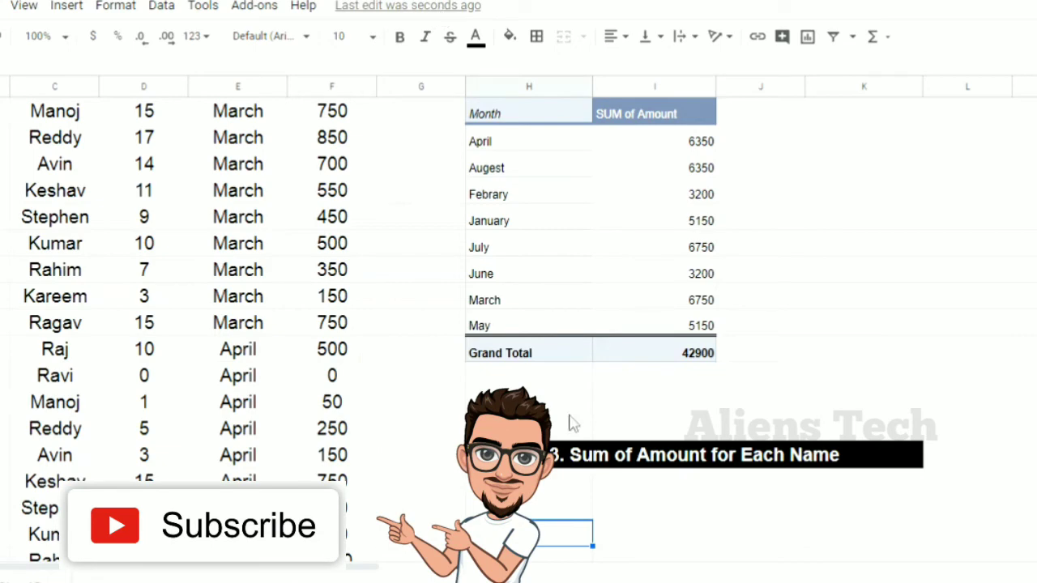
{"action": "left_click", "coordinate": [194, 7]}
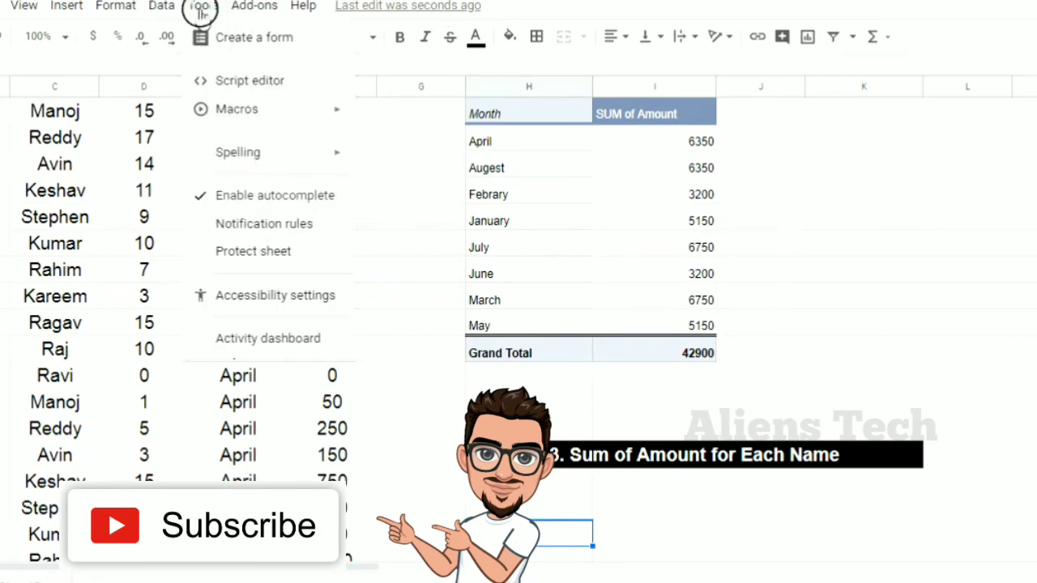
{"action": "mouse_move", "coordinate": [157, 13]}
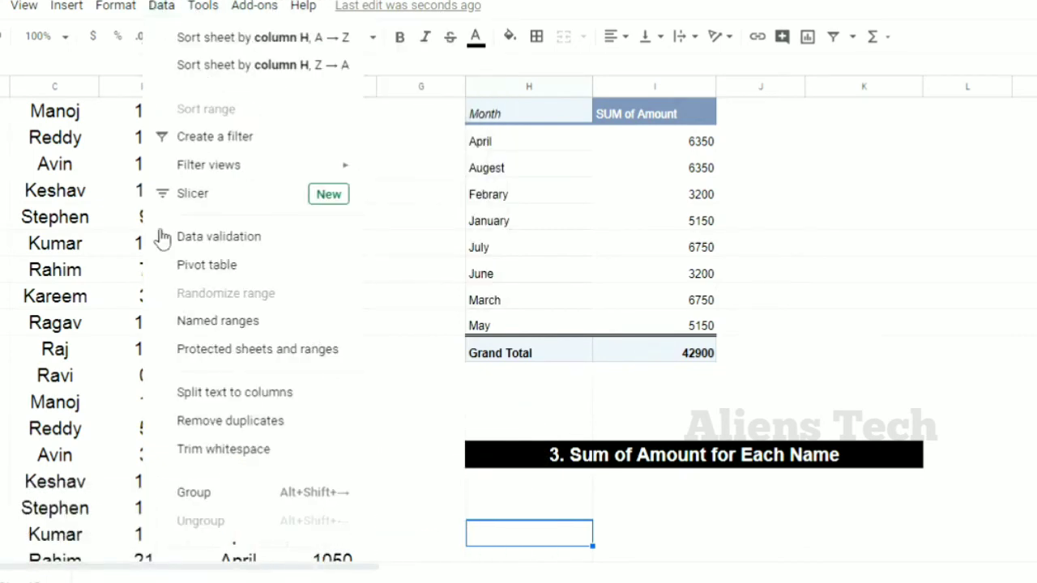
{"action": "left_click", "coordinate": [197, 267]}
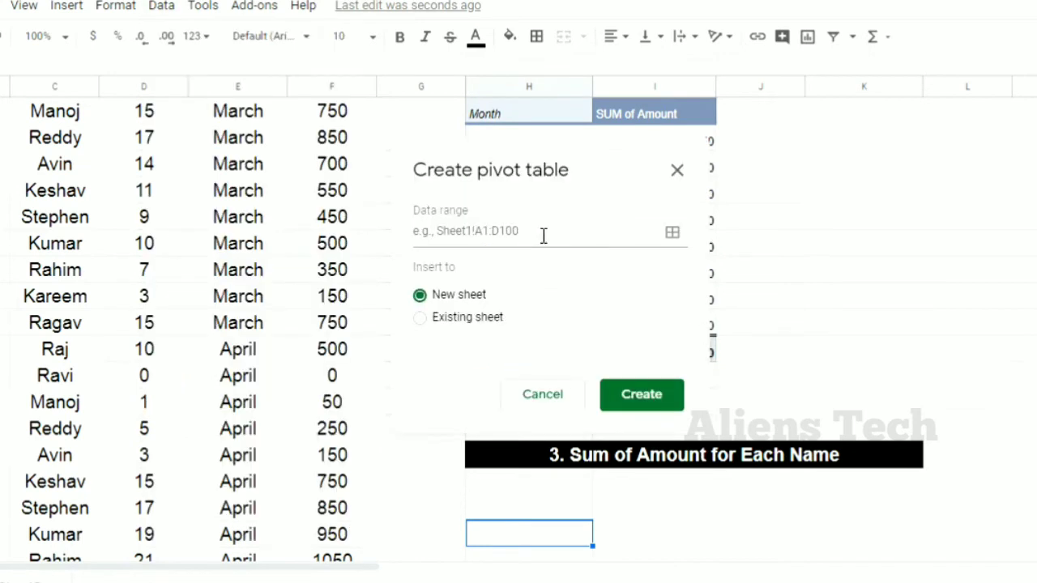
{"action": "left_click", "coordinate": [673, 235]}
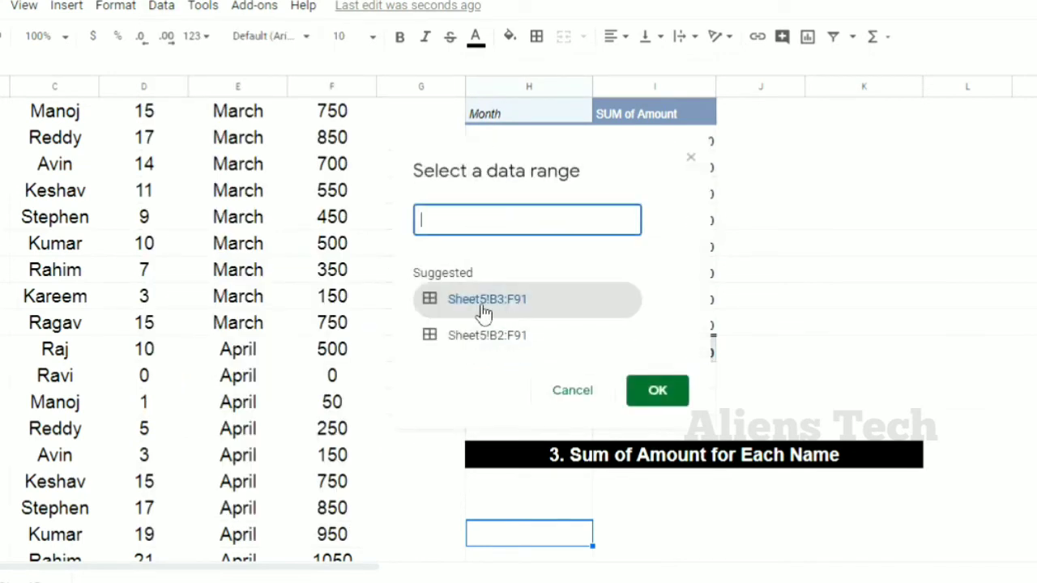
{"action": "left_click", "coordinate": [478, 312]}
{"action": "left_click", "coordinate": [643, 391]}
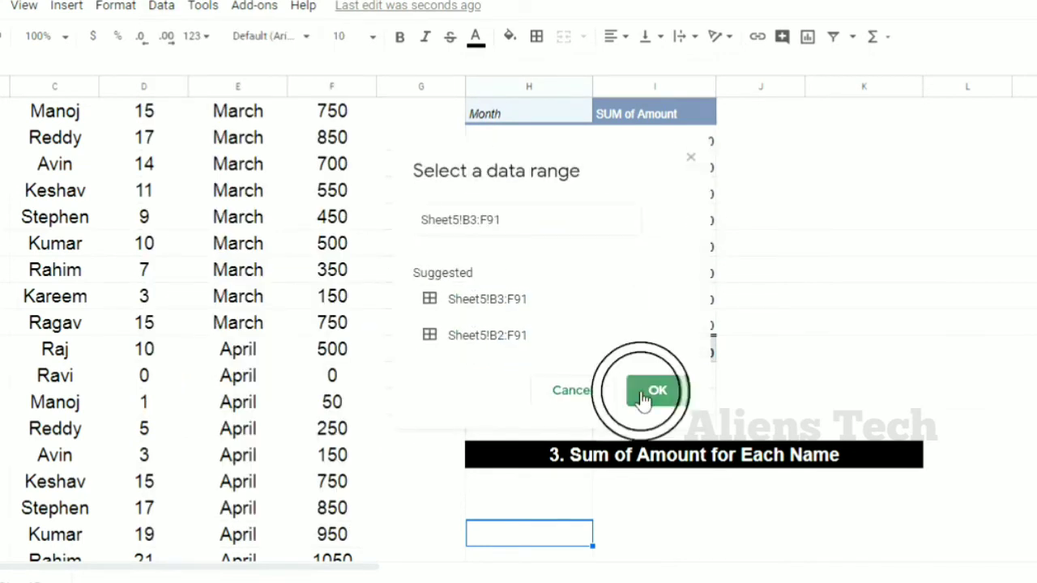
Step: Place the third pivot table in the existing sheet at Sheet5!H43 and create it
{"action": "left_click", "coordinate": [489, 321]}
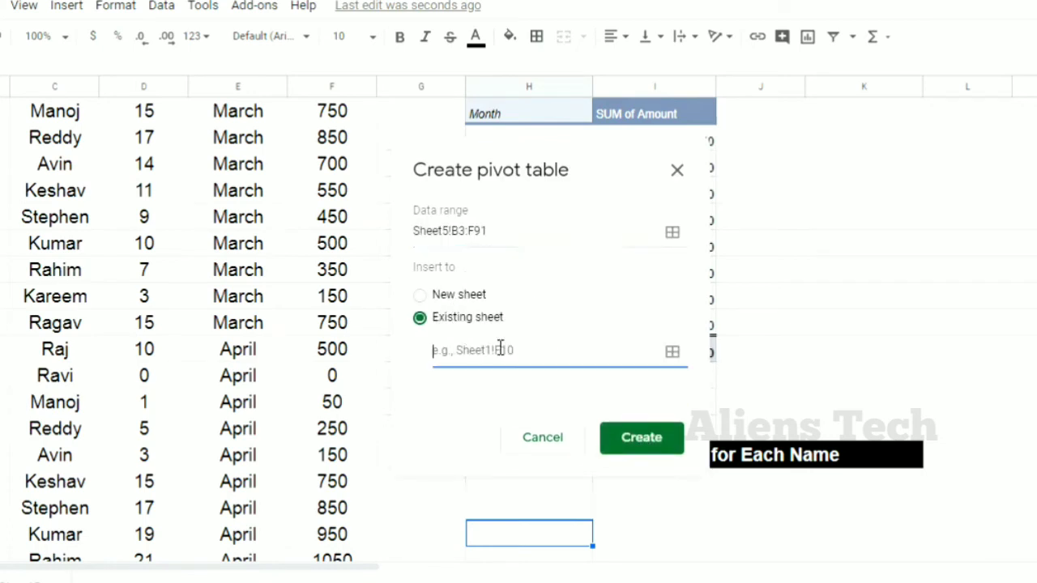
{"action": "left_click", "coordinate": [673, 353]}
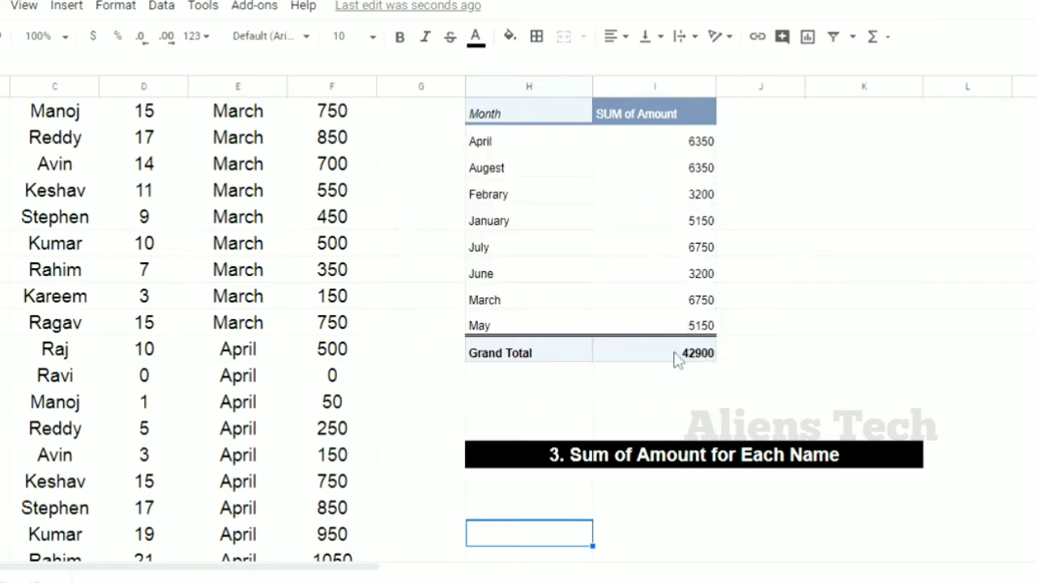
{"action": "left_click", "coordinate": [520, 514]}
{"action": "left_click", "coordinate": [657, 280]}
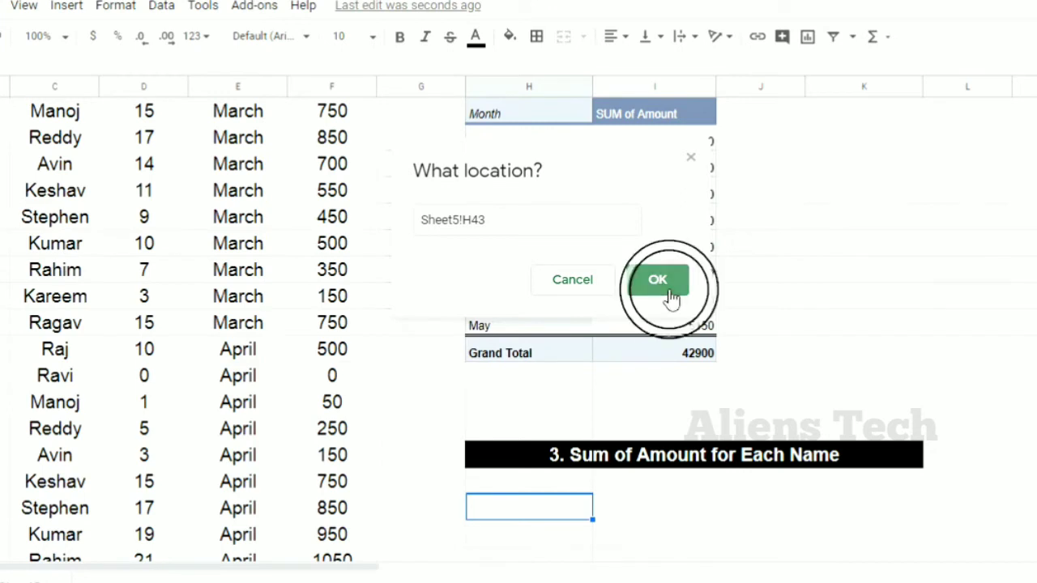
{"action": "left_click", "coordinate": [636, 418]}
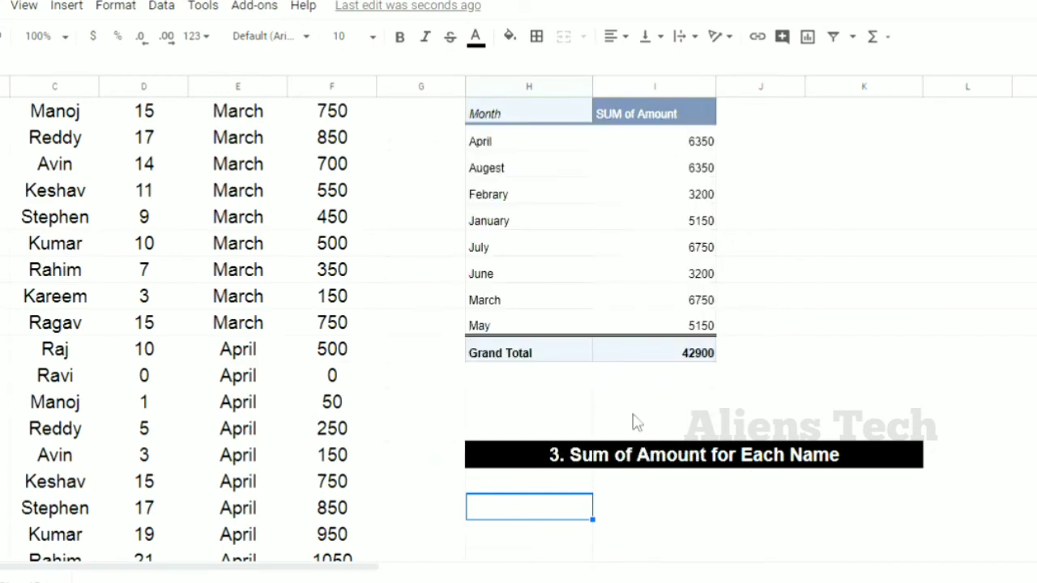
{"action": "left_click", "coordinate": [715, 514]}
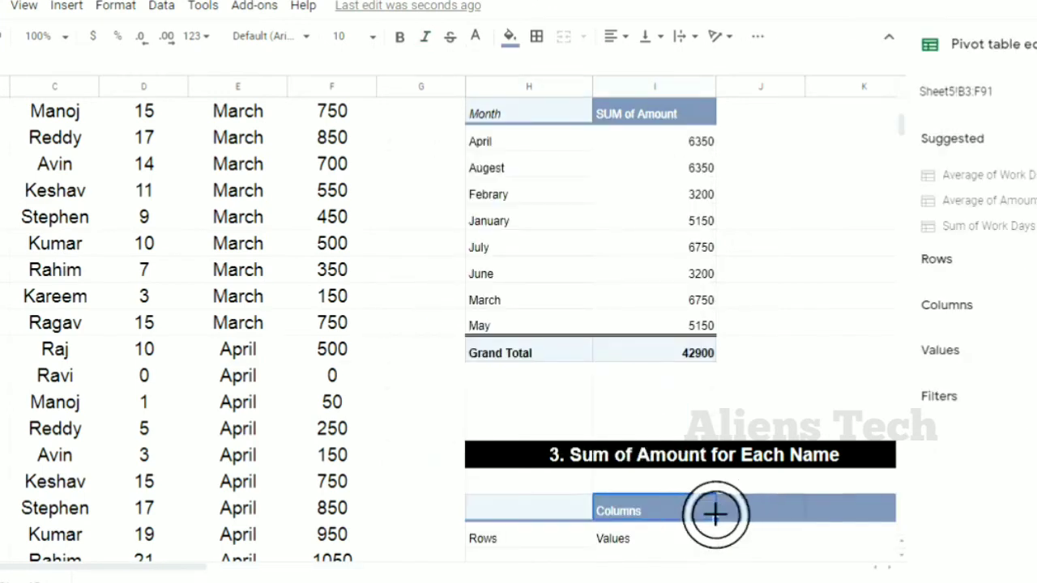
Step: Add Name as rows and Amount summarized by SUM as values in the "Sum of Amount for Each Name" pivot table
{"action": "key", "text": "Down"}
{"action": "key", "text": "Down"}
{"action": "key", "text": "Down"}
{"action": "key", "text": "Down"}
{"action": "key", "text": "Down"}
{"action": "key", "text": "Down"}
{"action": "key", "text": "Down"}
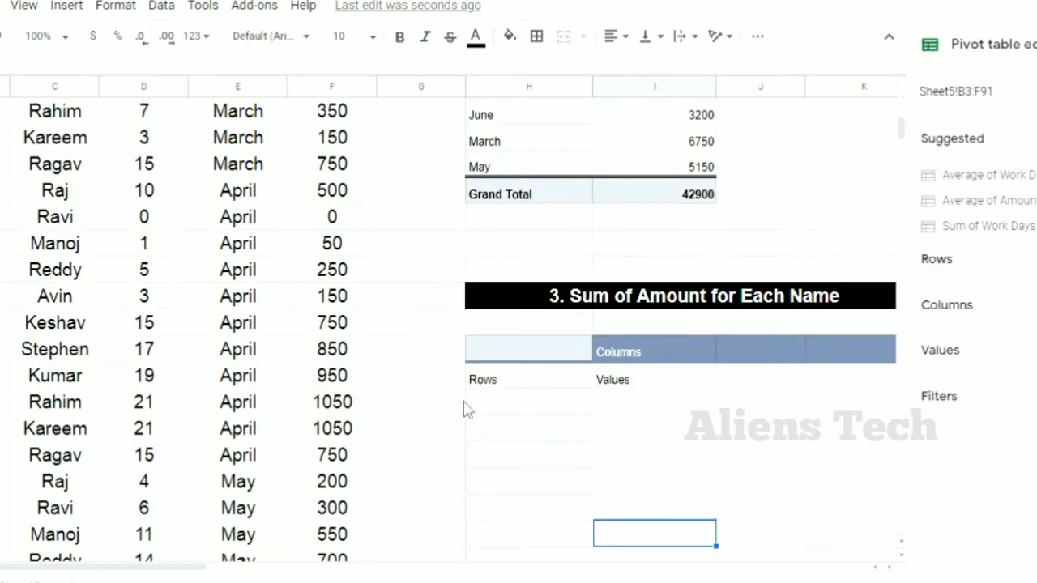
{"action": "left_click", "coordinate": [532, 381]}
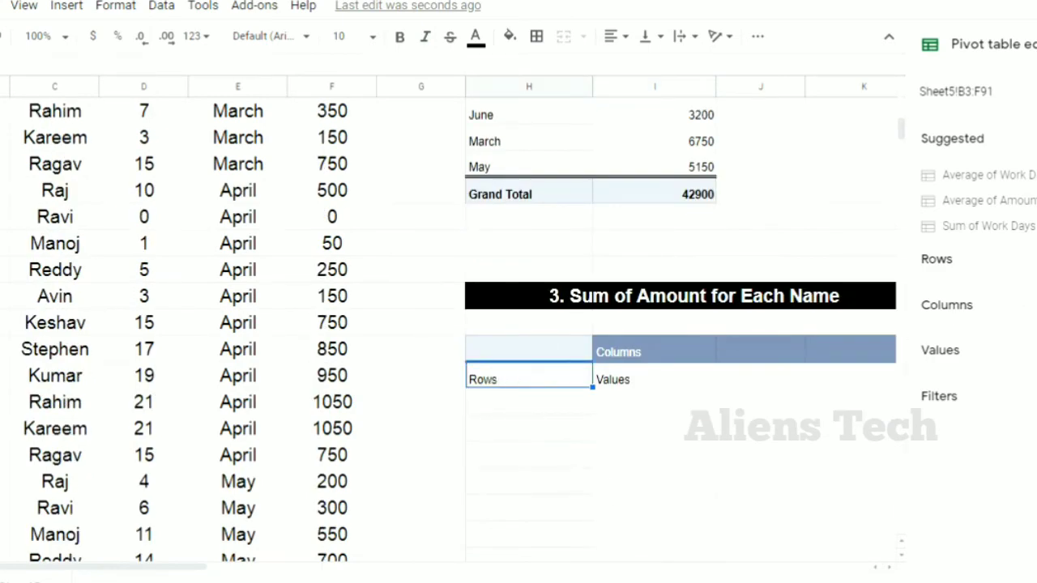
{"action": "left_click", "coordinate": [1034, 301]}
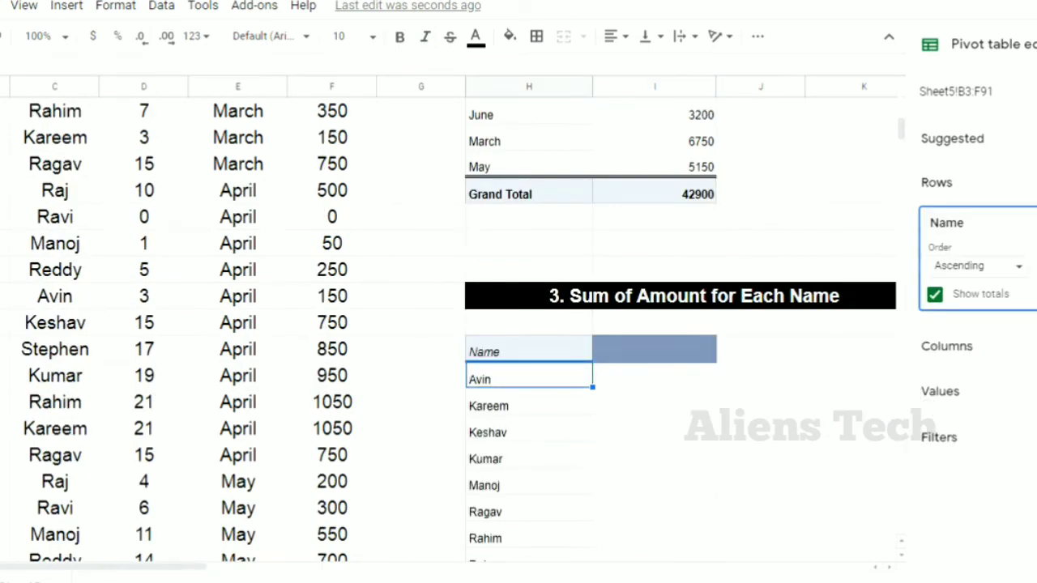
{"action": "left_click", "coordinate": [636, 347]}
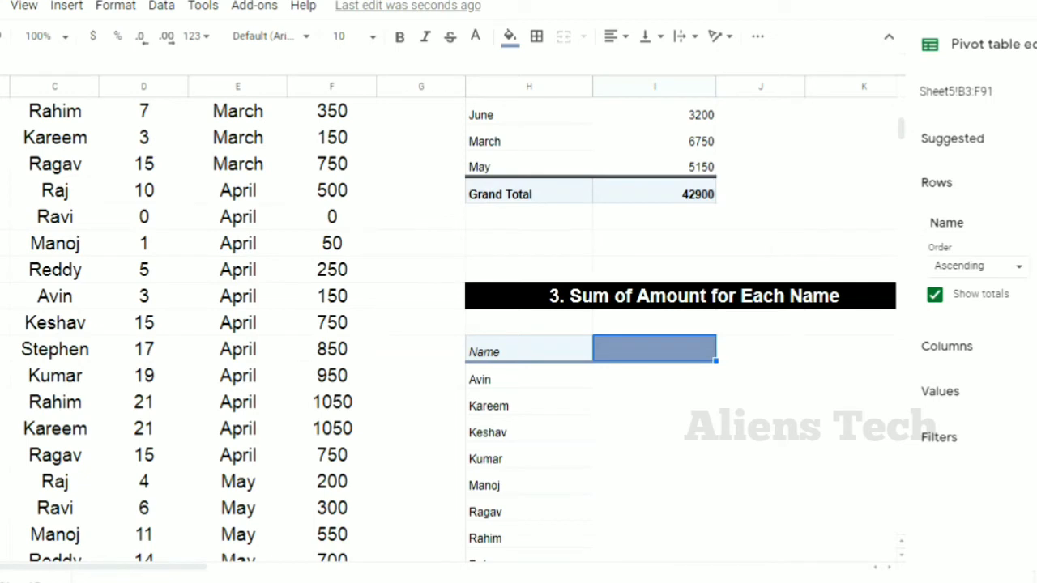
{"action": "left_click", "coordinate": [649, 434]}
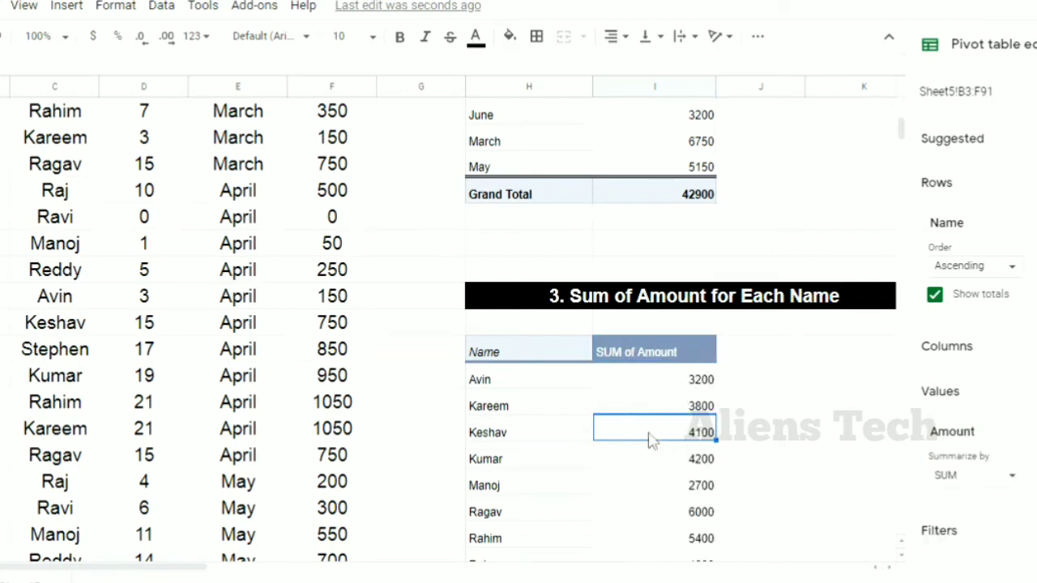
{"action": "left_click", "coordinate": [684, 387]}
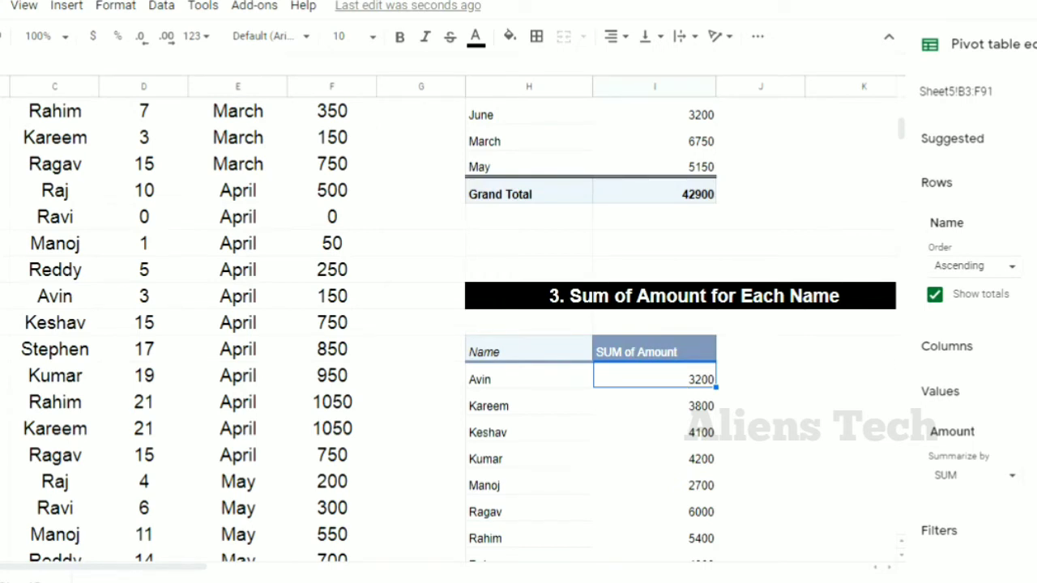
Step: Filter the "Sum of Amount for Each Name" pivot table by Name, excluding the first listed name
{"action": "scroll", "coordinate": [969, 324], "scroll_direction": "down", "scroll_amount": 1}
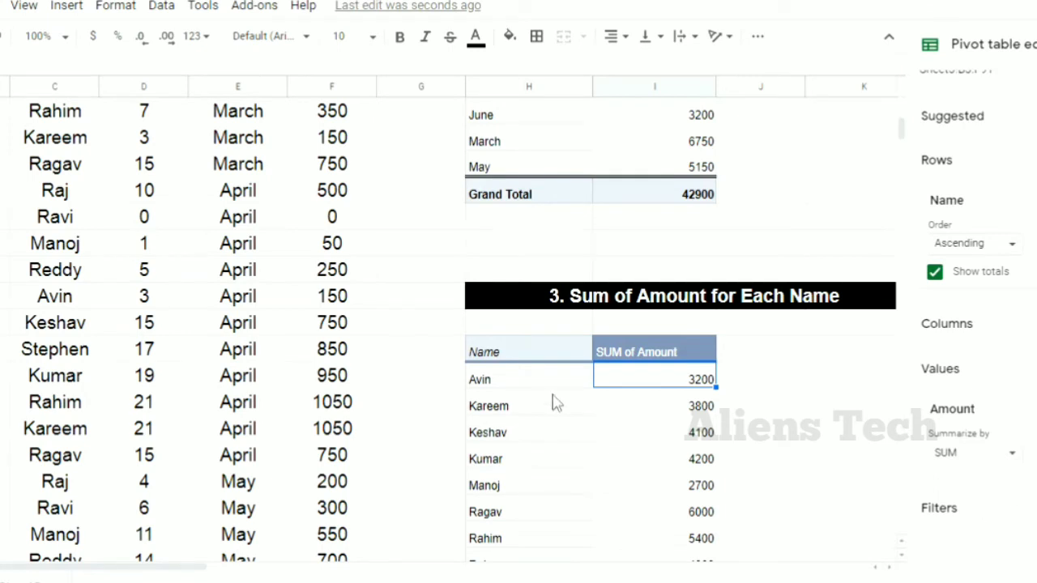
{"action": "left_click", "coordinate": [516, 387]}
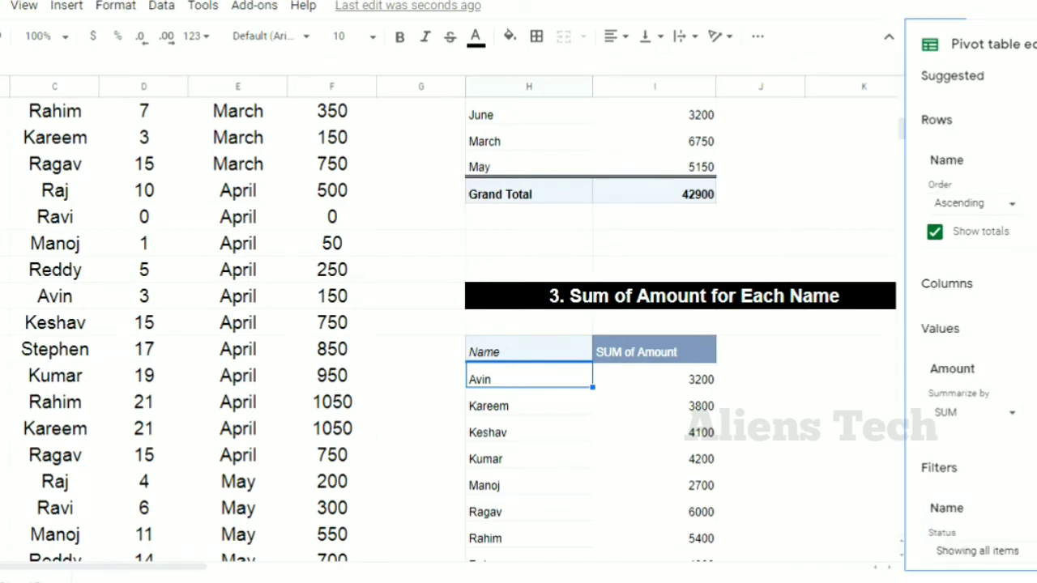
{"action": "left_click", "coordinate": [1031, 518]}
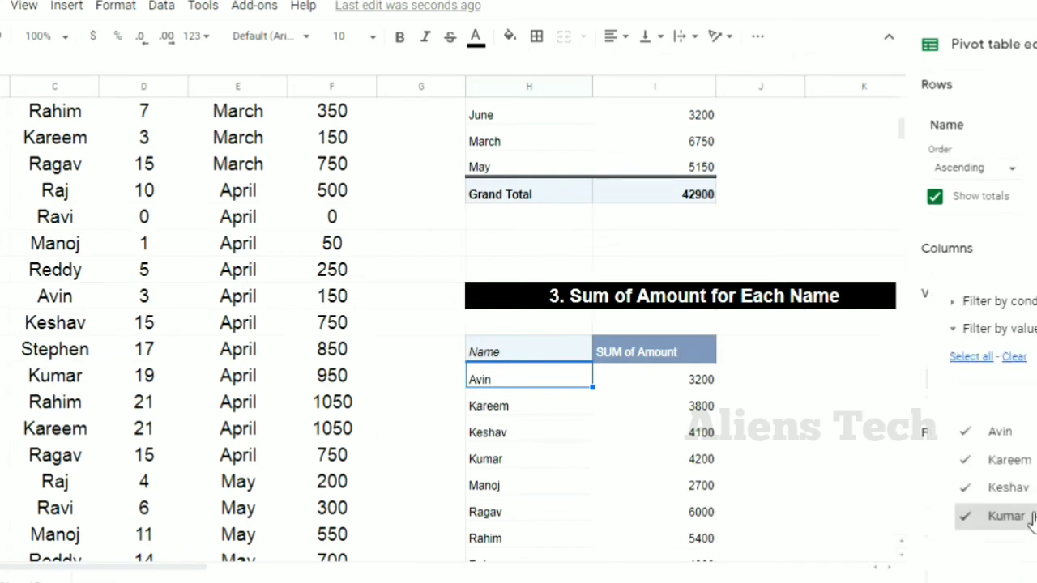
{"action": "left_click", "coordinate": [999, 433]}
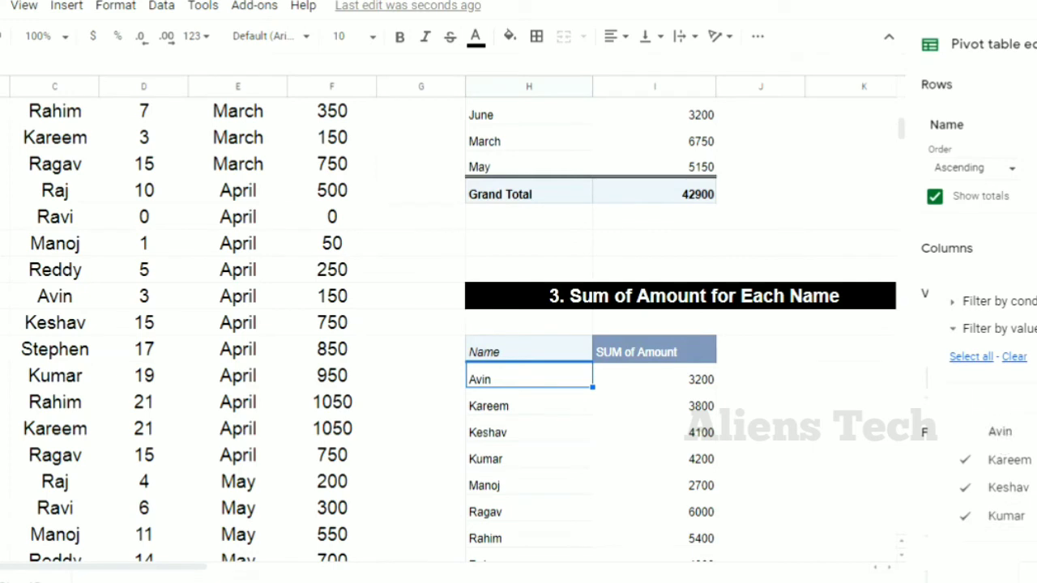
{"action": "left_click", "coordinate": [1036, 572]}
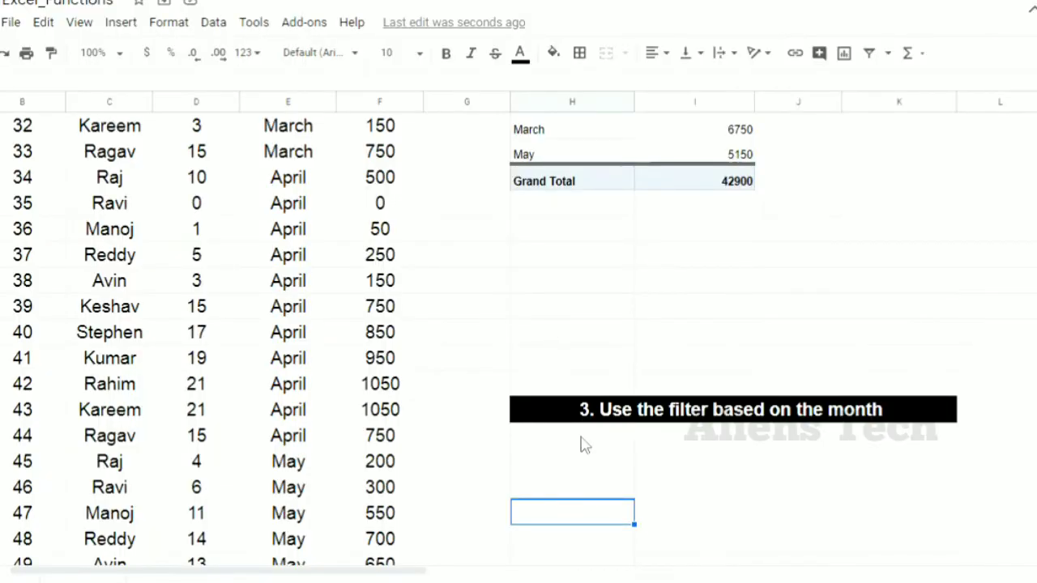
Step: Start a pivot table for the "3. Use the filter based on the month" section in the existing sheet, using data range Sheet5!B3:F91
{"action": "left_click", "coordinate": [581, 442]}
{"action": "left_click", "coordinate": [580, 463]}
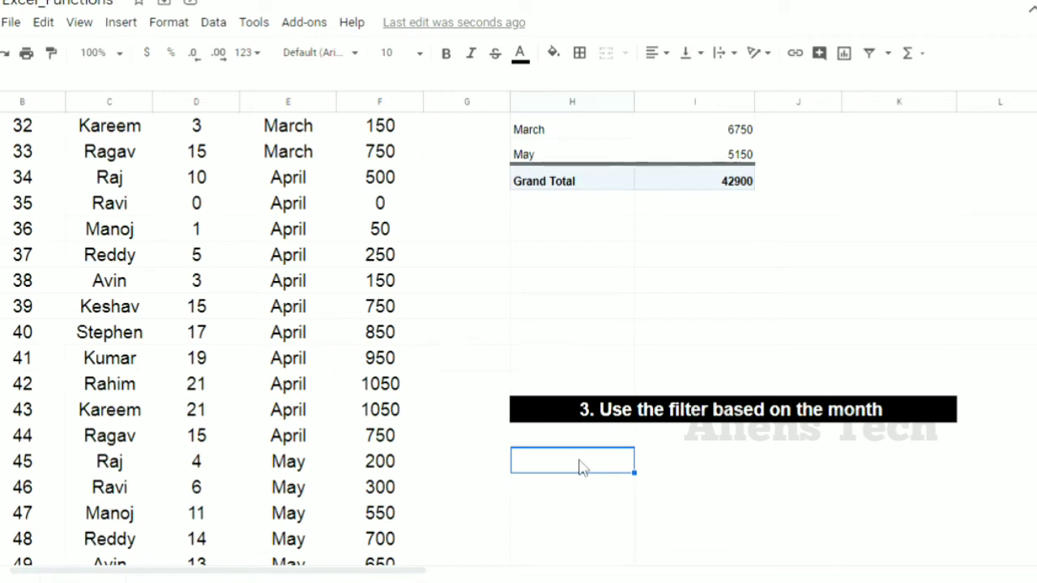
{"action": "left_click", "coordinate": [217, 24]}
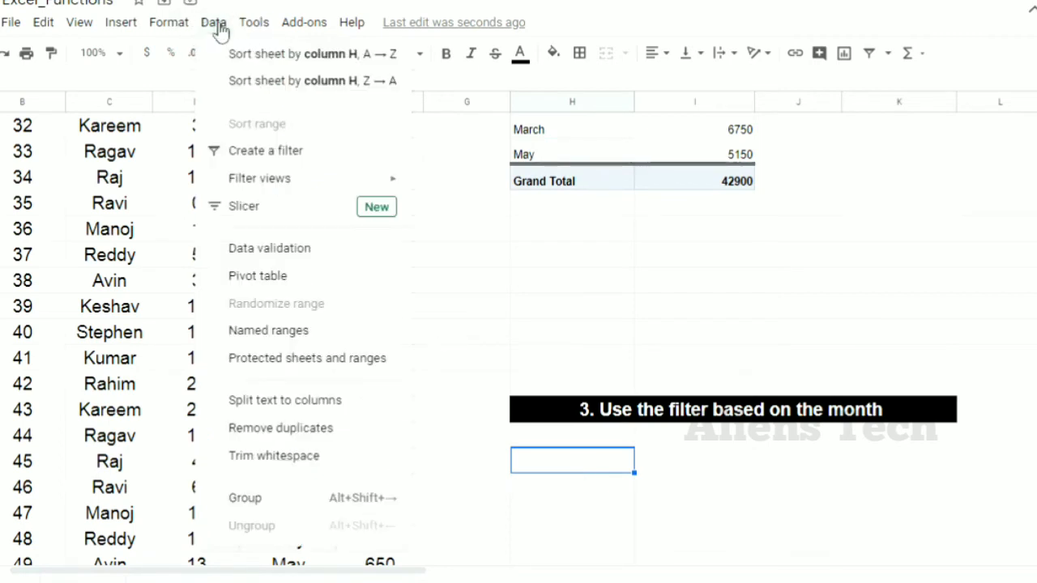
{"action": "left_click", "coordinate": [308, 284]}
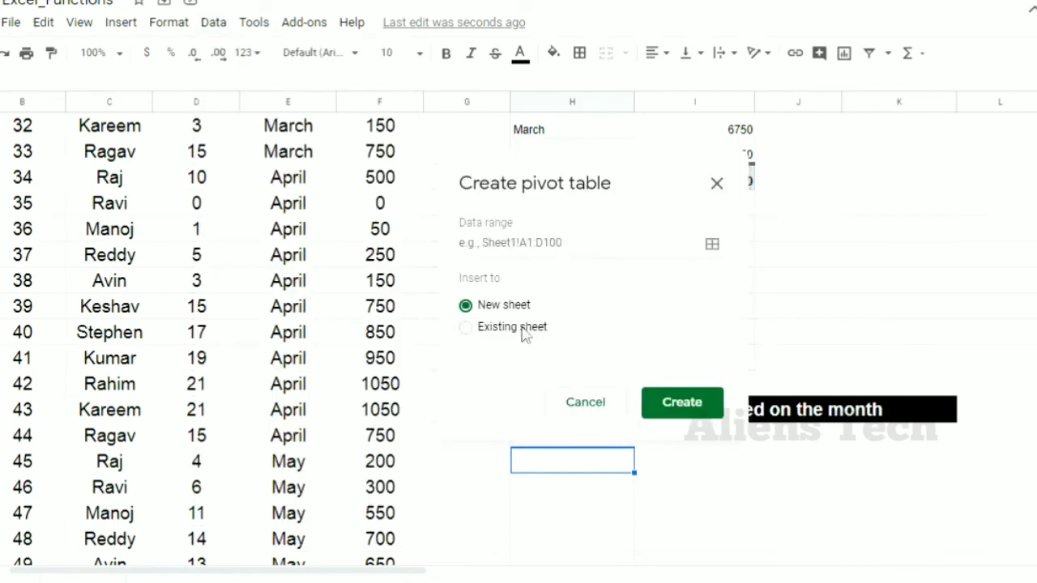
{"action": "left_click", "coordinate": [524, 335]}
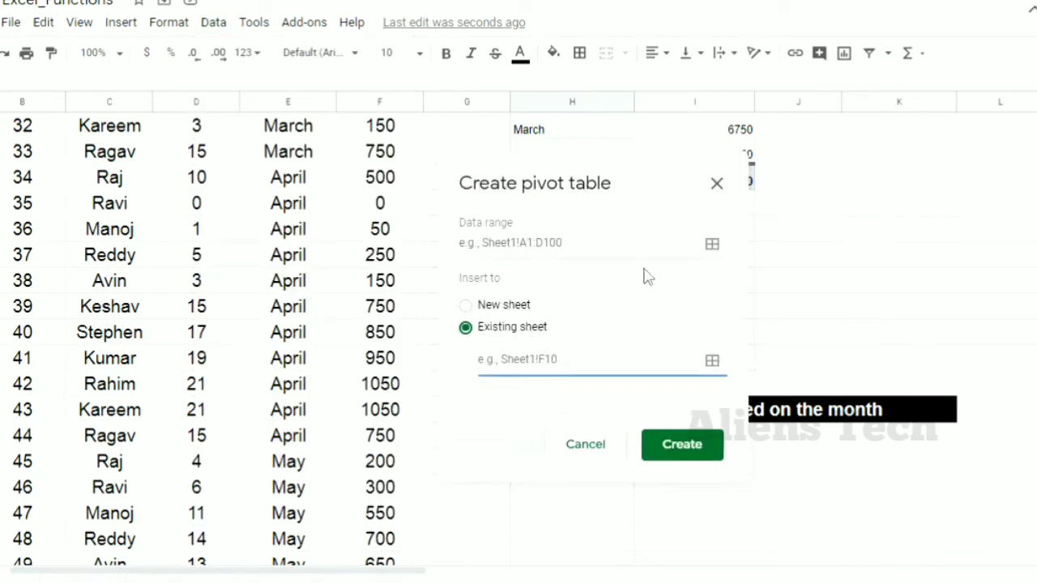
{"action": "left_click", "coordinate": [711, 245]}
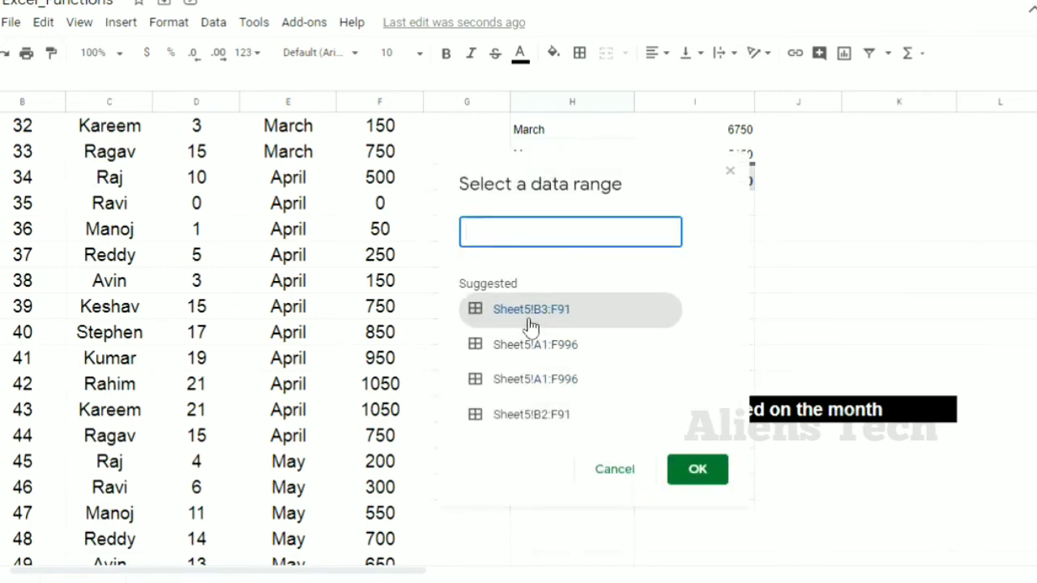
{"action": "left_click", "coordinate": [529, 323]}
{"action": "left_click", "coordinate": [695, 464]}
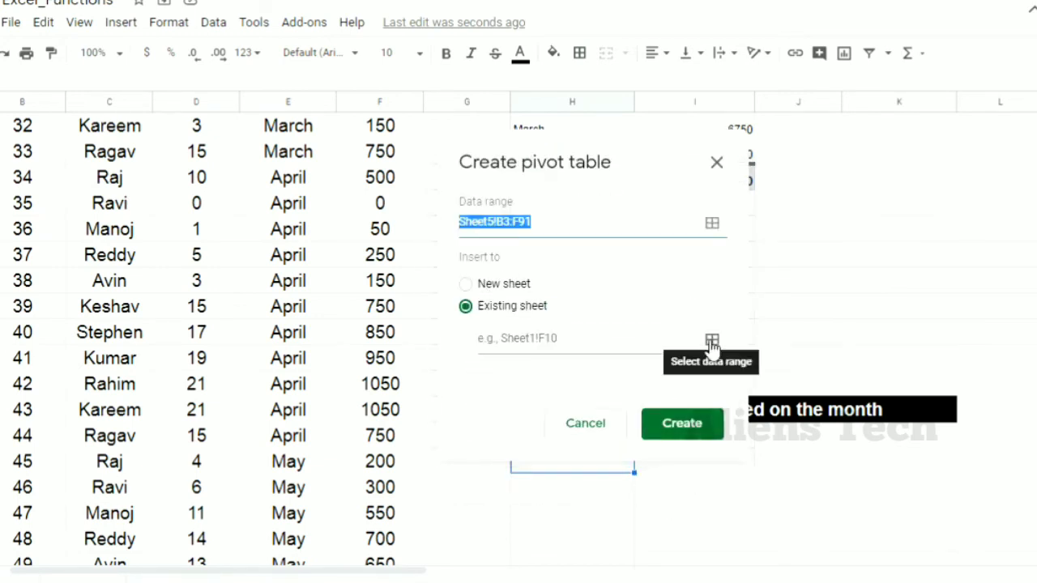
Step: Set the pivot table's location to Sheet5!H48 and create it
{"action": "left_click", "coordinate": [711, 341]}
{"action": "left_click", "coordinate": [589, 468]}
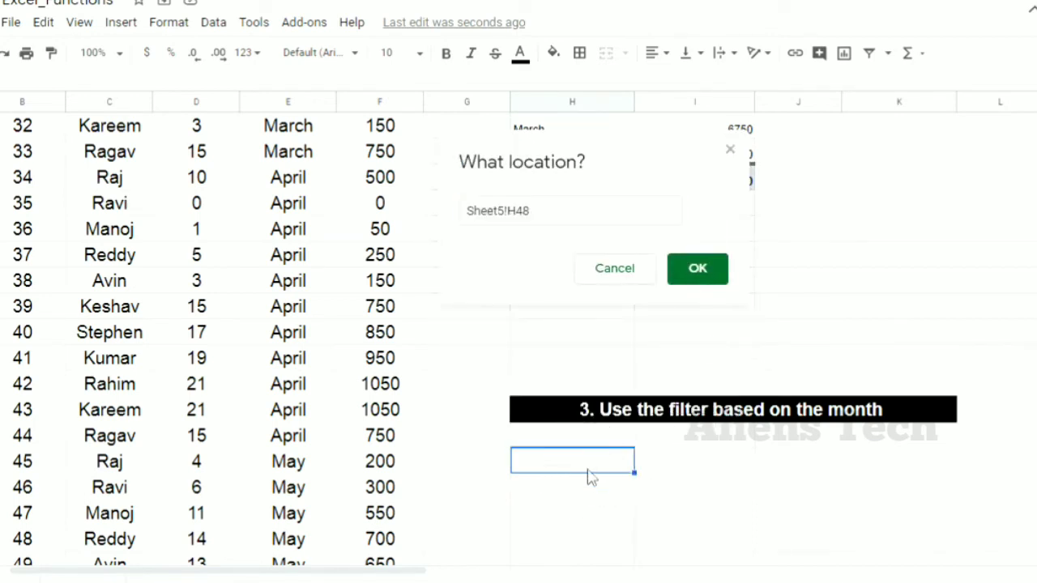
{"action": "left_click", "coordinate": [687, 268]}
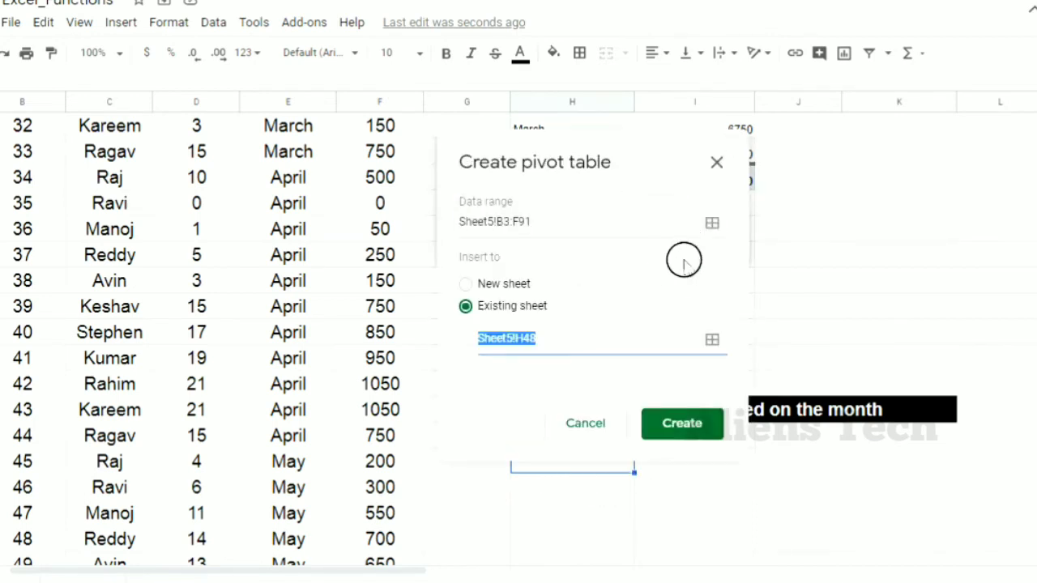
{"action": "left_click", "coordinate": [682, 423]}
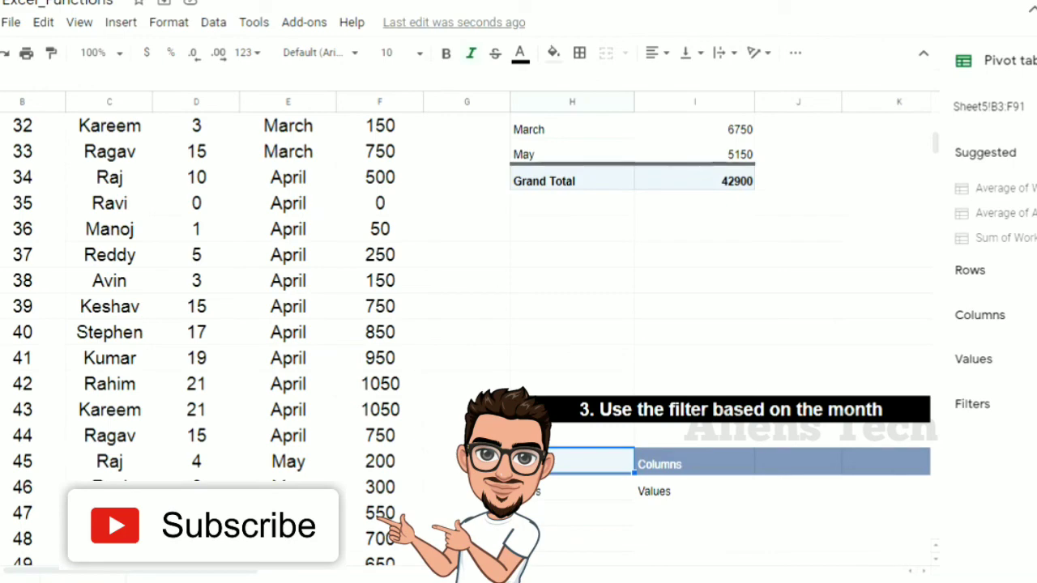
Step: Add Name as rows in ascending order with totals to the new pivot table at H48, and look through its rows
{"action": "left_click", "coordinate": [1029, 295]}
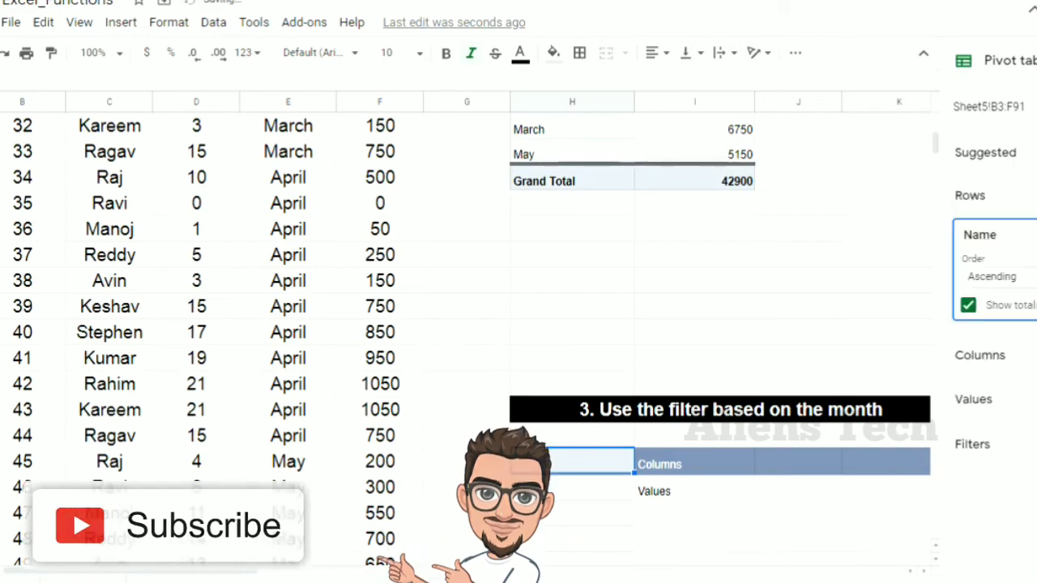
{"action": "left_click", "coordinate": [731, 521]}
{"action": "key", "text": "Down"}
{"action": "key", "text": "Down"}
{"action": "key", "text": "Down"}
{"action": "key", "text": "Down"}
{"action": "key", "text": "Down"}
{"action": "key", "text": "Down"}
{"action": "key", "text": "Down"}
{"action": "key", "text": "Down"}
{"action": "key", "text": "Down"}
{"action": "key", "text": "Down"}
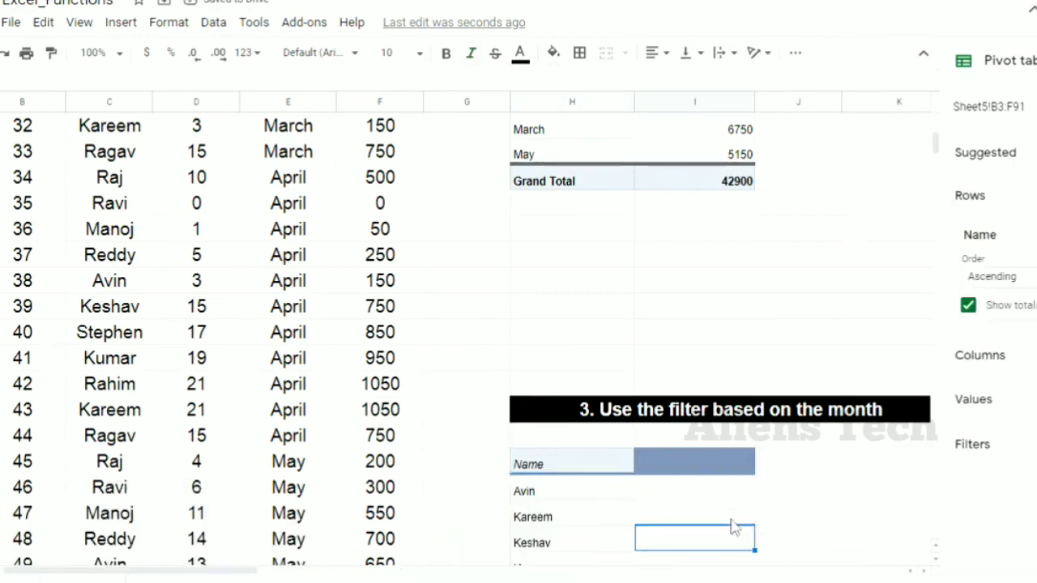
{"action": "key", "text": "Down"}
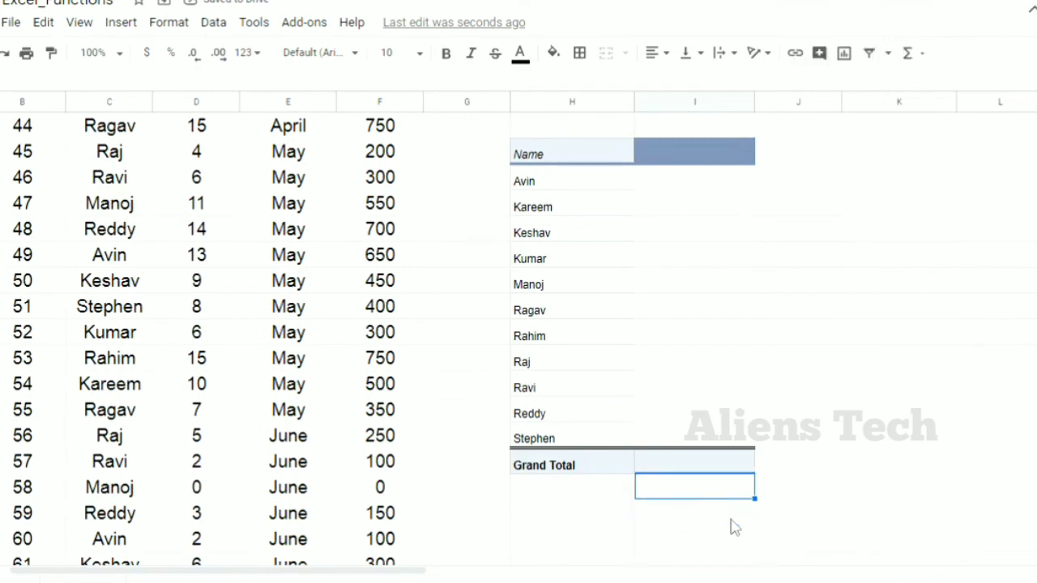
Step: Add a Name filter to the pivot table at H48 and leave the first listed name out
{"action": "key", "text": "Up"}
{"action": "key", "text": "Up"}
{"action": "key", "text": "Left"}
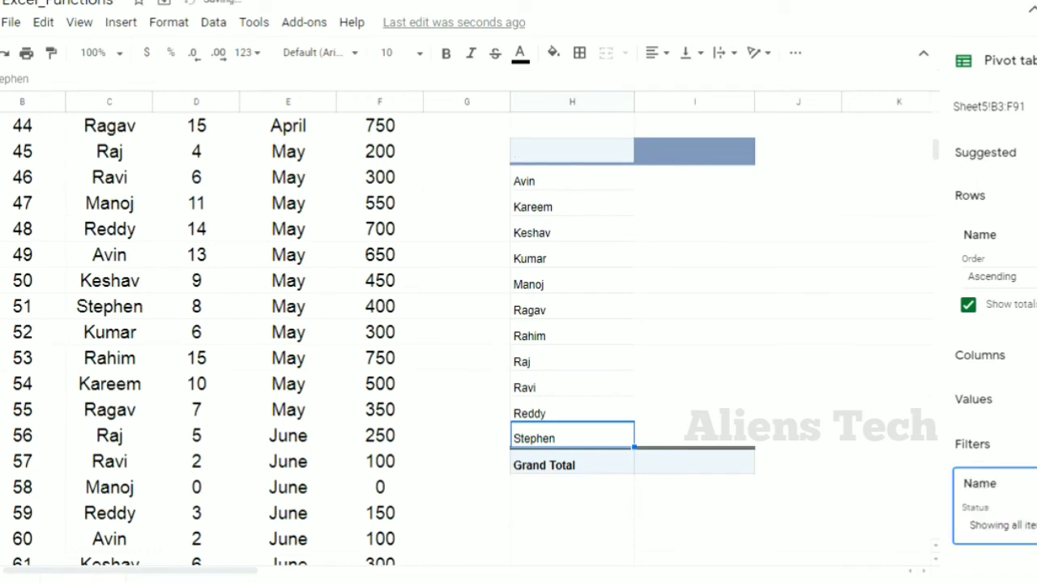
{"action": "left_click", "coordinate": [1026, 526]}
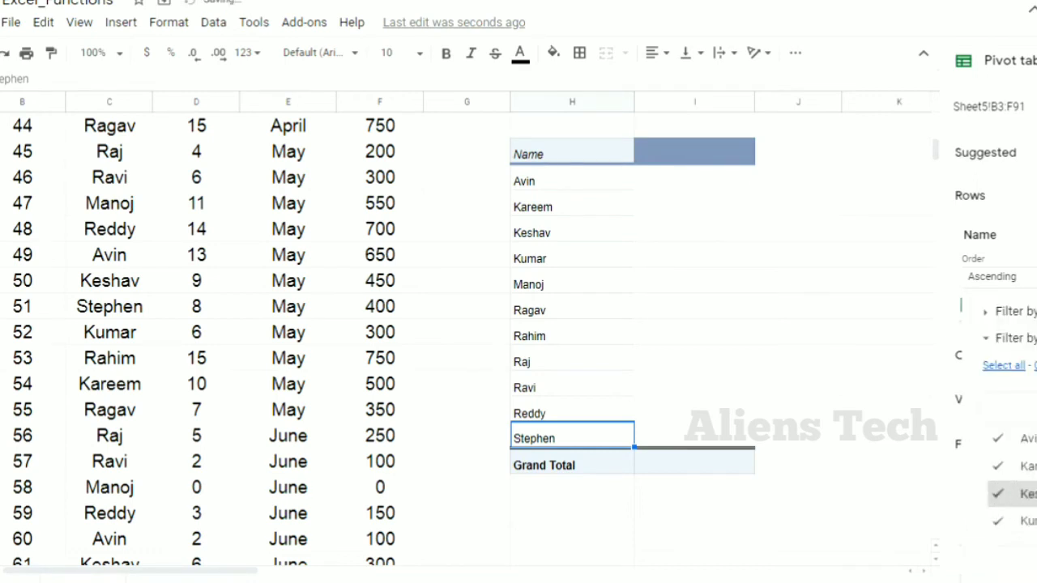
{"action": "left_click", "coordinate": [1027, 444]}
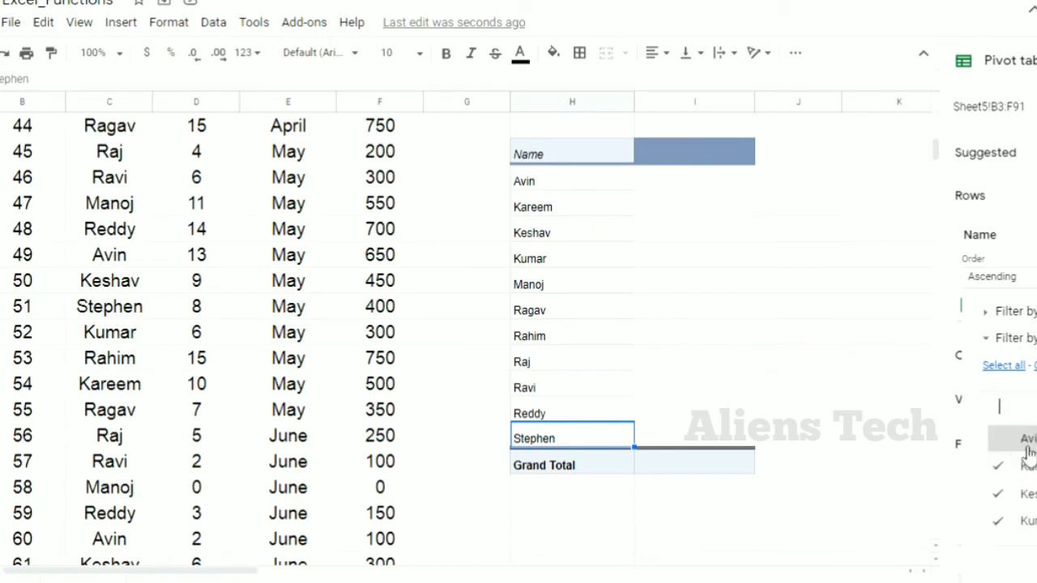
{"action": "left_click", "coordinate": [1035, 565]}
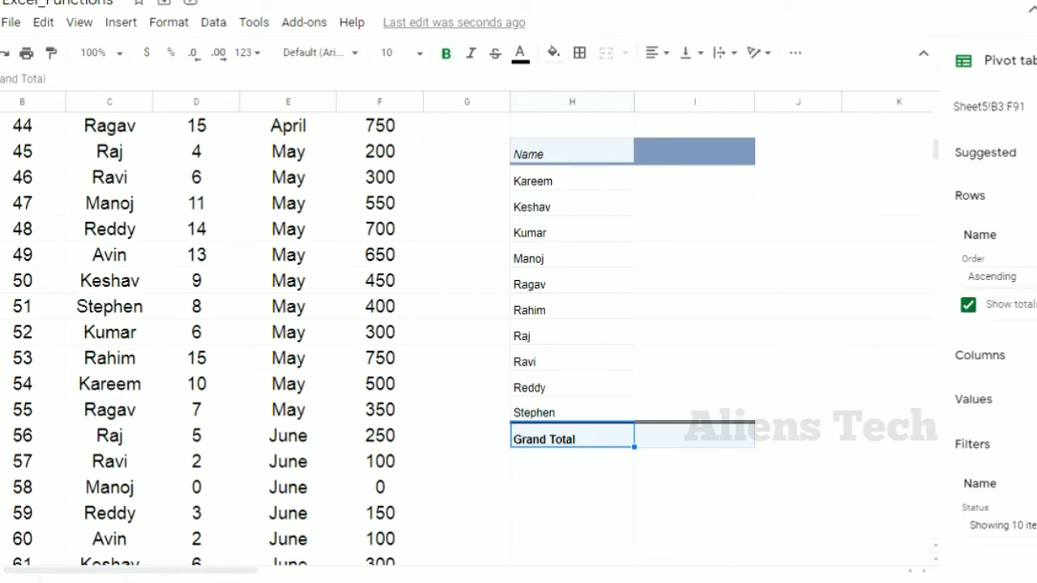
Step: Add Amount summarized by SUM as the filtered pivot table's values and check the individual amounts and Grand Total
{"action": "left_click", "coordinate": [1023, 490]}
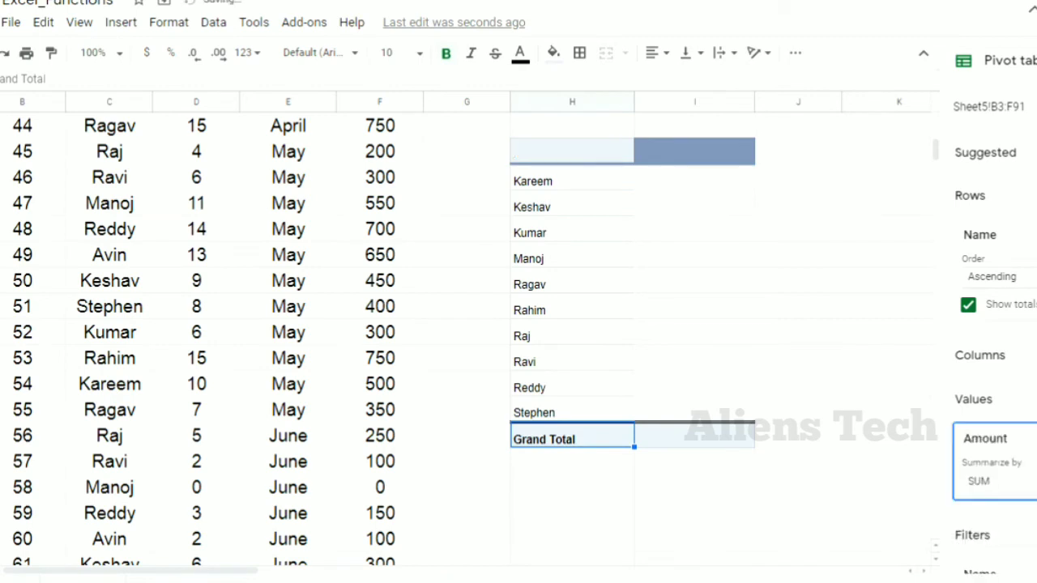
{"action": "left_click", "coordinate": [831, 497]}
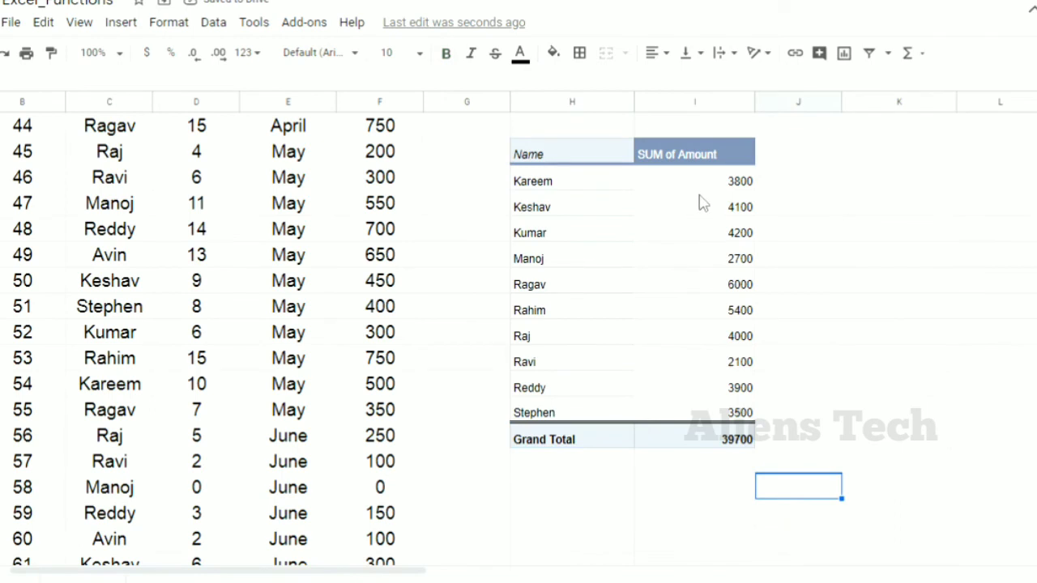
{"action": "left_click", "coordinate": [713, 440]}
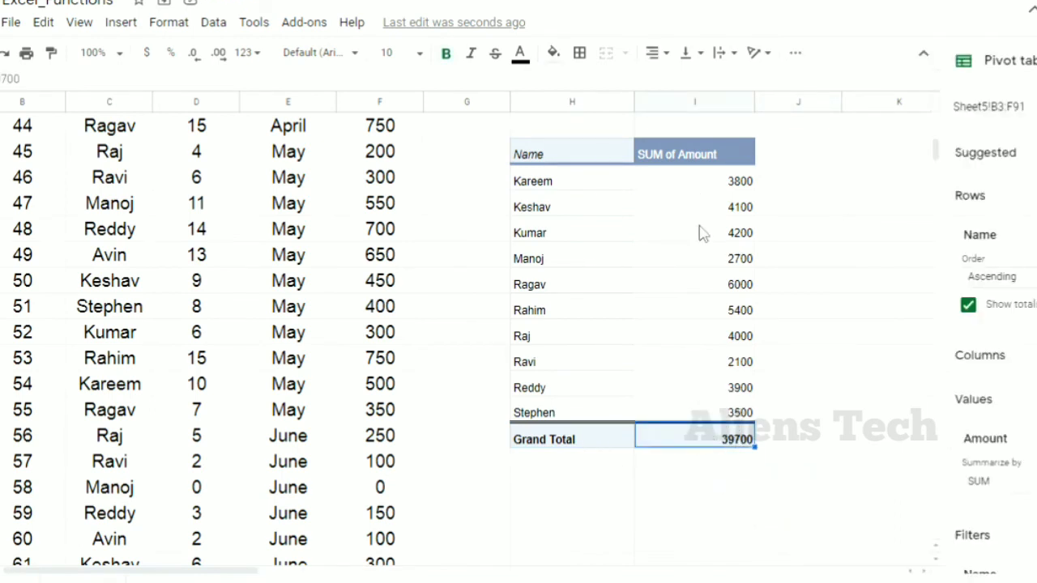
{"action": "left_click", "coordinate": [761, 314]}
{"action": "left_click", "coordinate": [696, 338]}
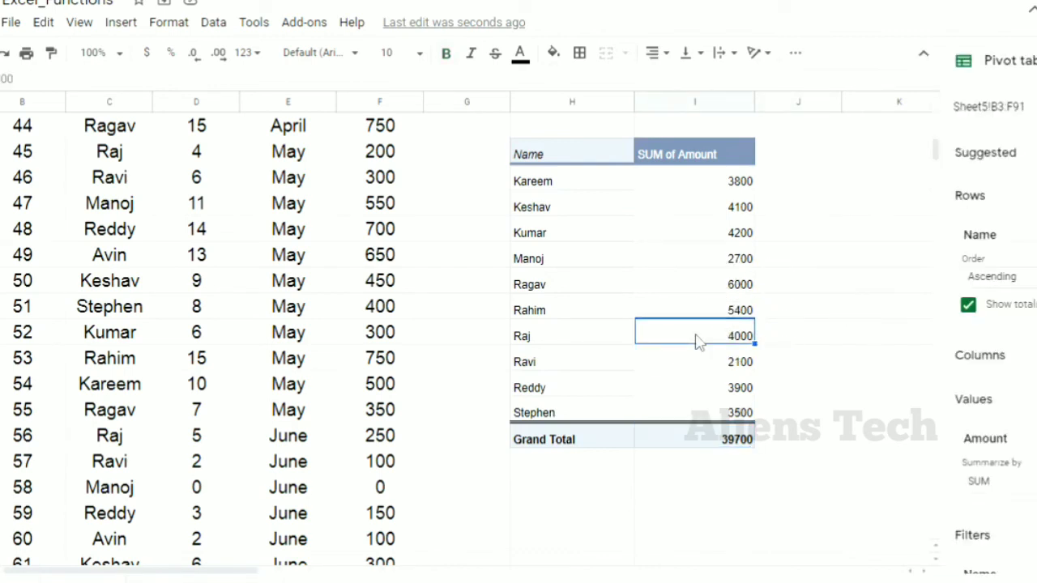
{"action": "left_click", "coordinate": [602, 523]}
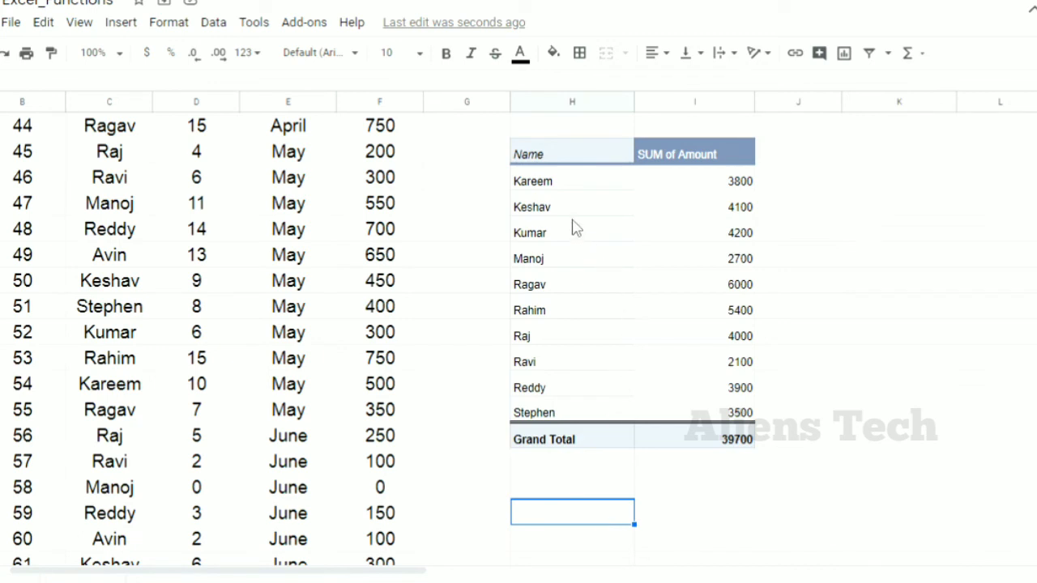
Step: Show the details behind the sum of amount in the filtered pivot table's first row, and review the records by month and amount
{"action": "left_click", "coordinate": [565, 185]}
{"action": "right_click", "coordinate": [565, 185]}
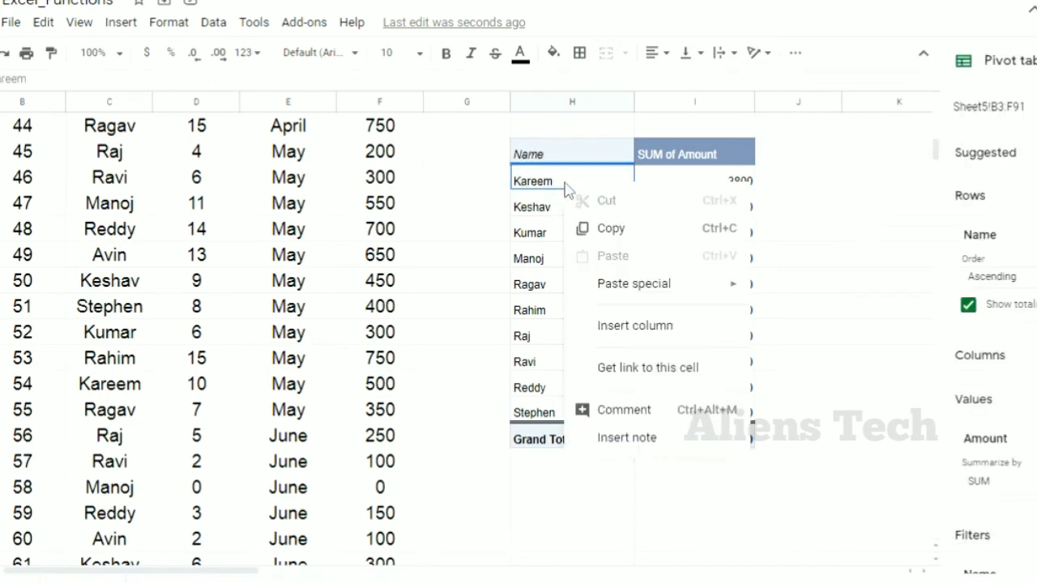
{"action": "left_click", "coordinate": [718, 180]}
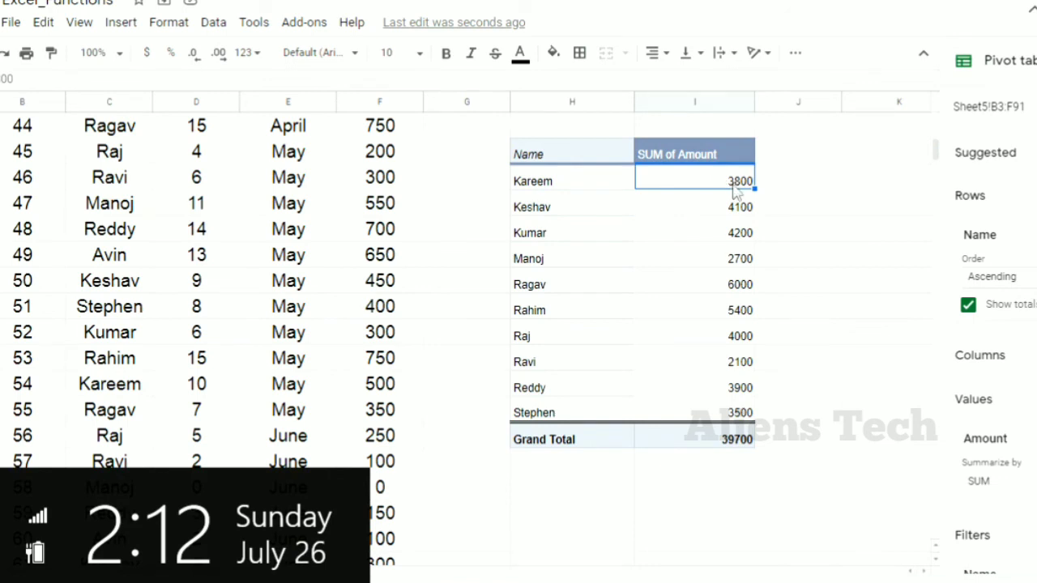
{"action": "left_click", "coordinate": [733, 188]}
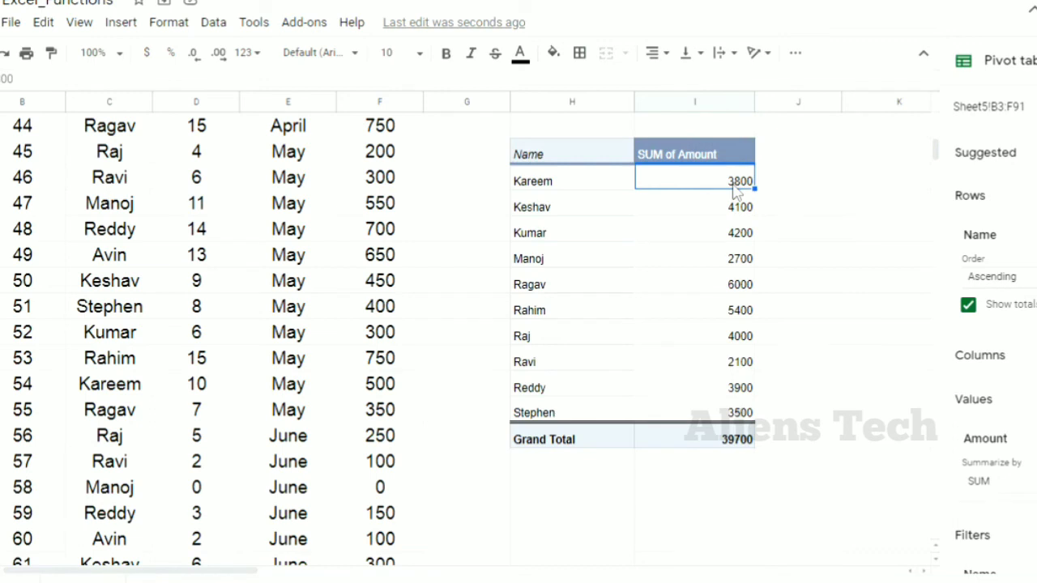
{"action": "right_click", "coordinate": [734, 188]}
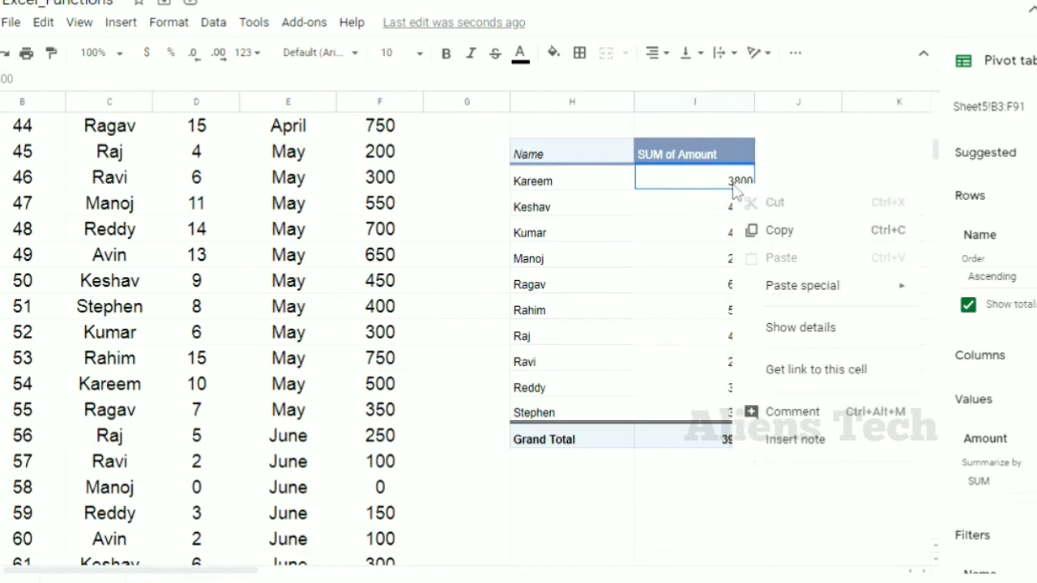
{"action": "left_click", "coordinate": [791, 332]}
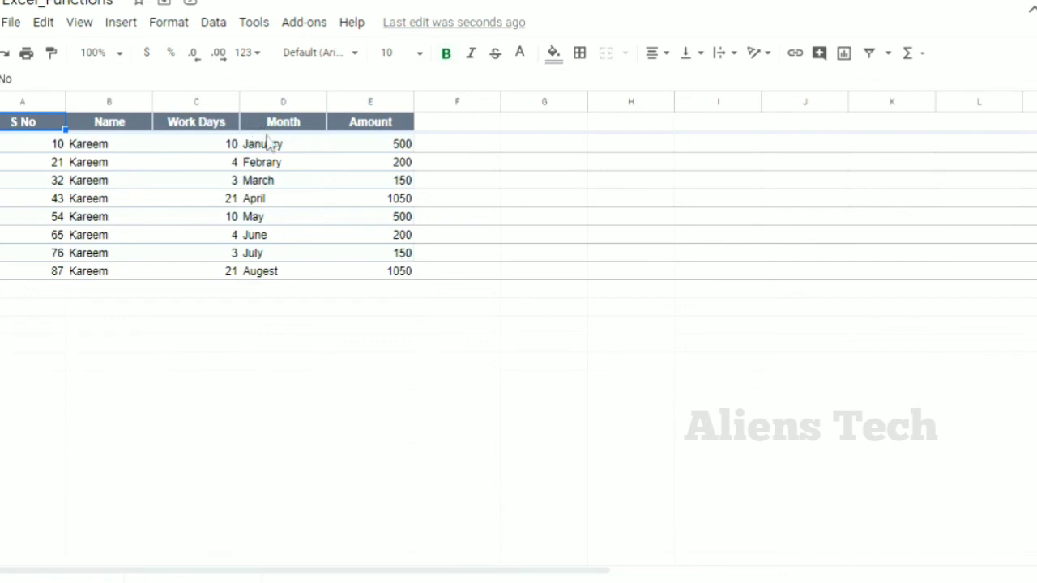
{"action": "left_click", "coordinate": [402, 146]}
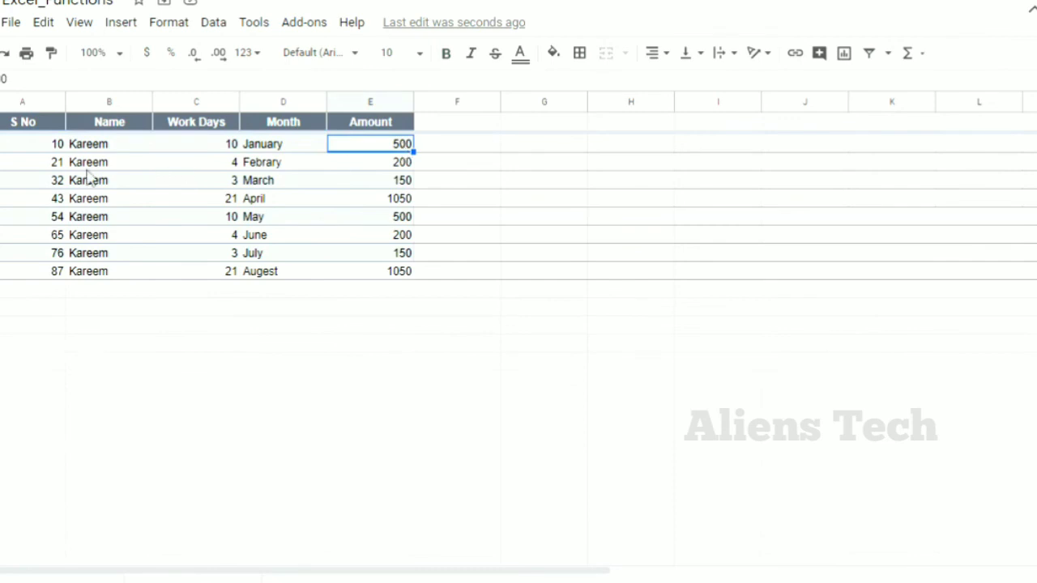
{"action": "left_click", "coordinate": [271, 166]}
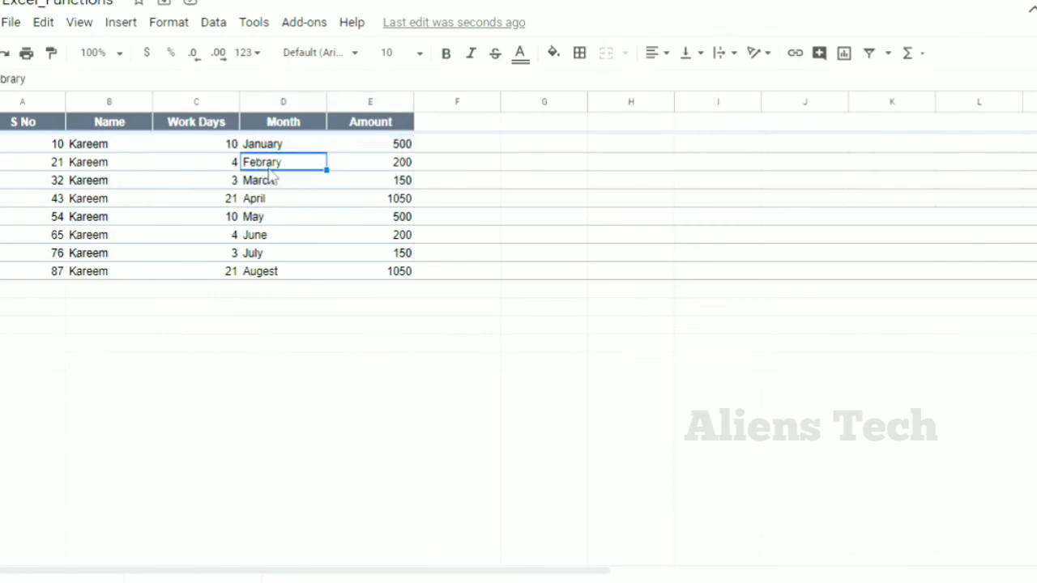